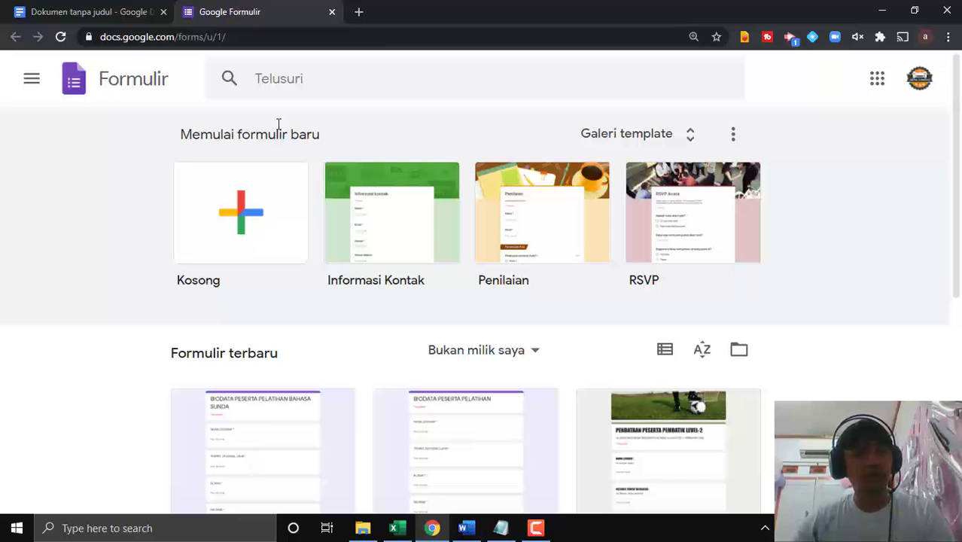
Create a blank form titled ULANGAN HARIAN 3 and apply the same name to the form file.
click(270, 223)
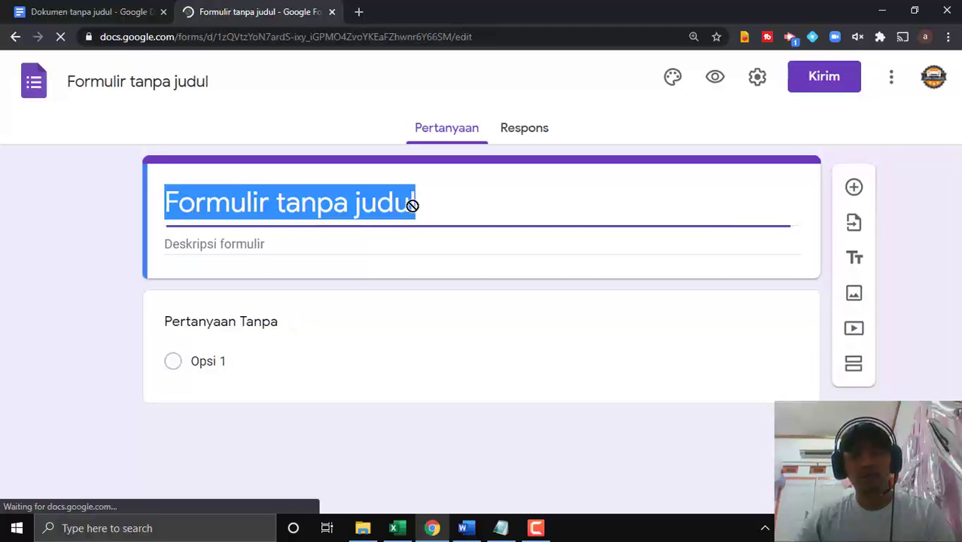
text(U)
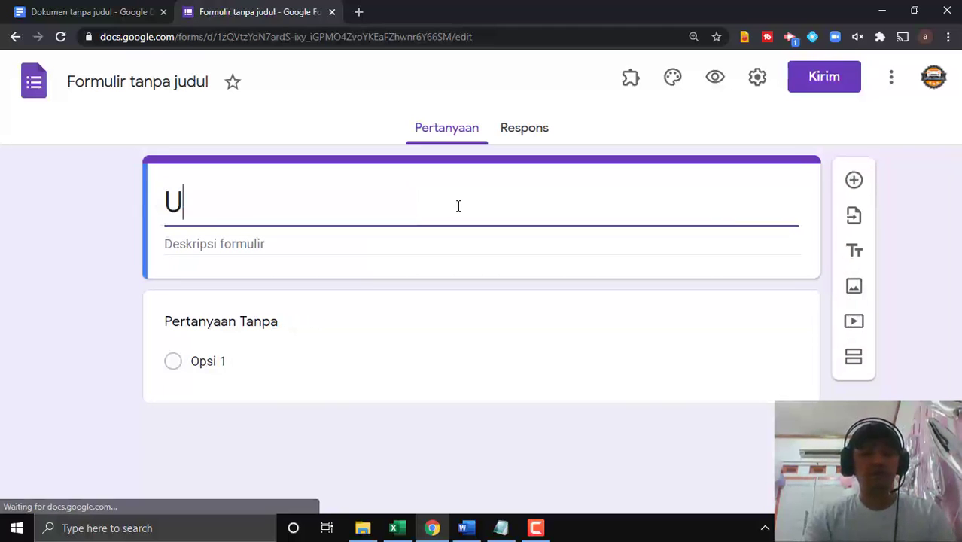
text(LANGAN HARIAN 3)
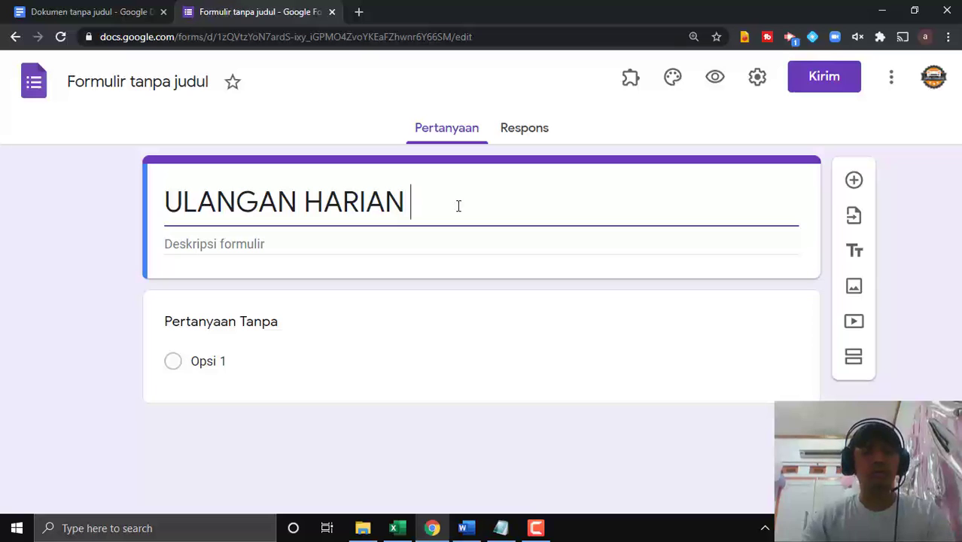
click(180, 92)
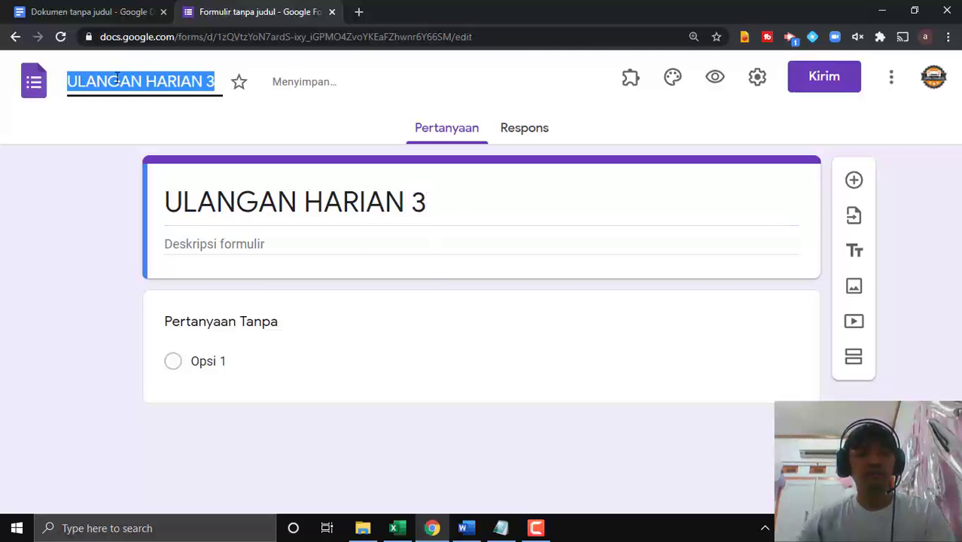
key(Return)
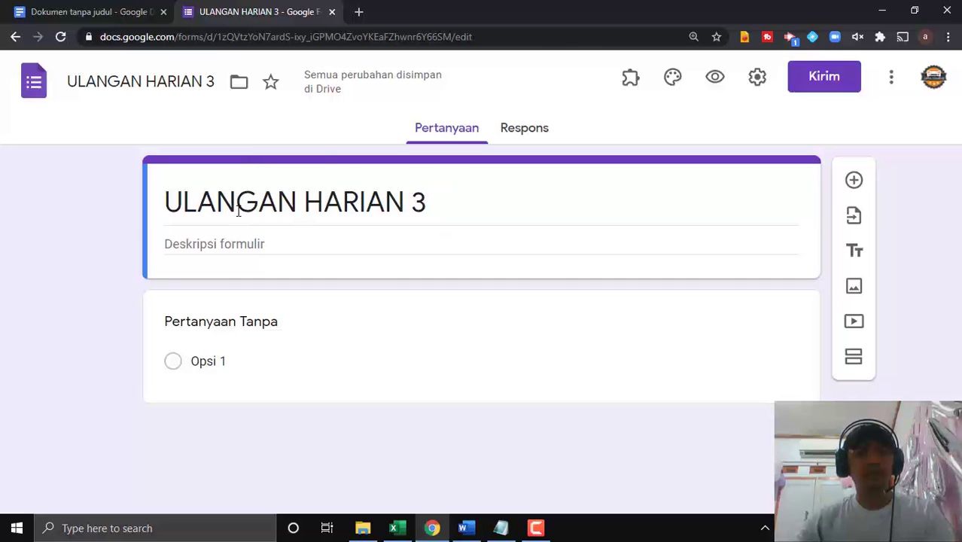
Select the first question's title, switch to Word, and copy the three paragraphs about Ir. Soekarno, from "Pada tanggal 4 Juli 1927" to "17 Agustus 1945.".
click(247, 324)
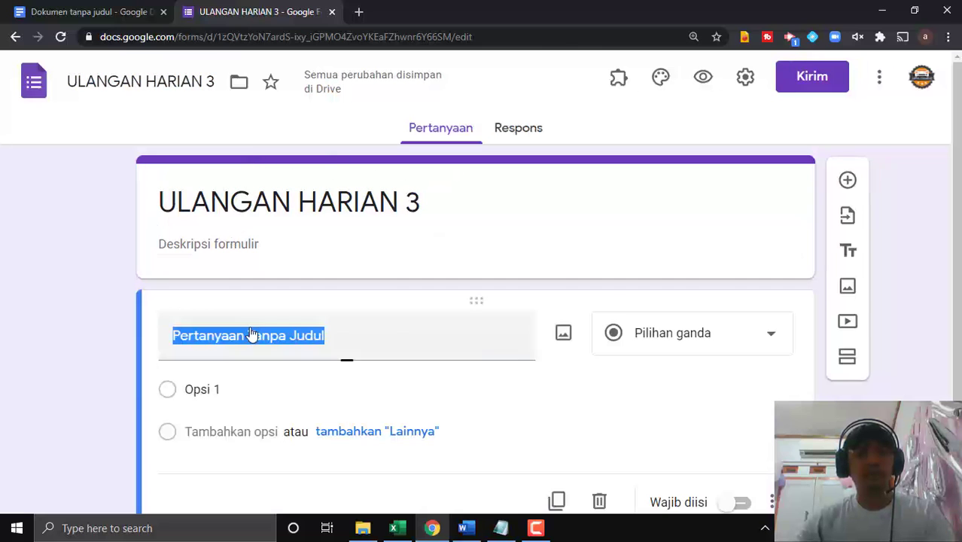
click(479, 536)
click(434, 431)
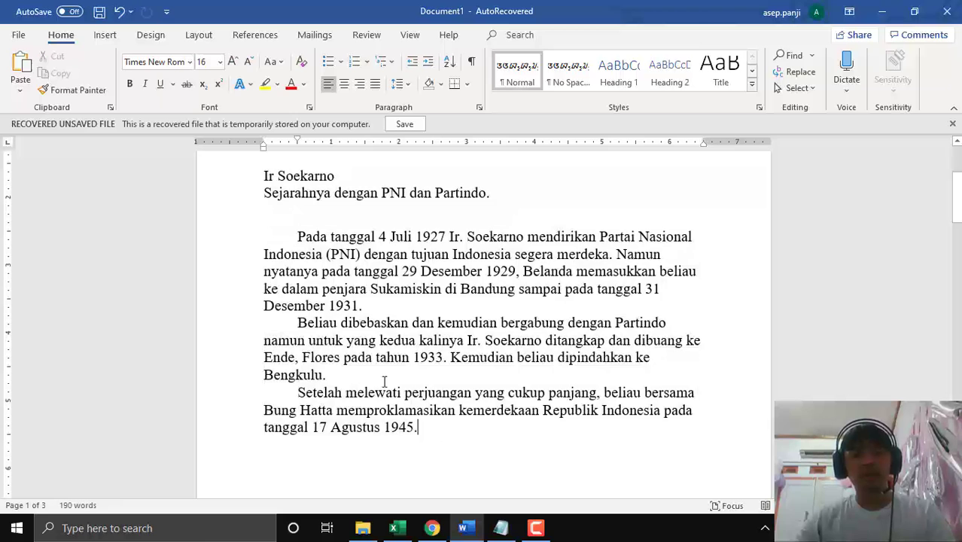
drag(418, 428, 289, 235)
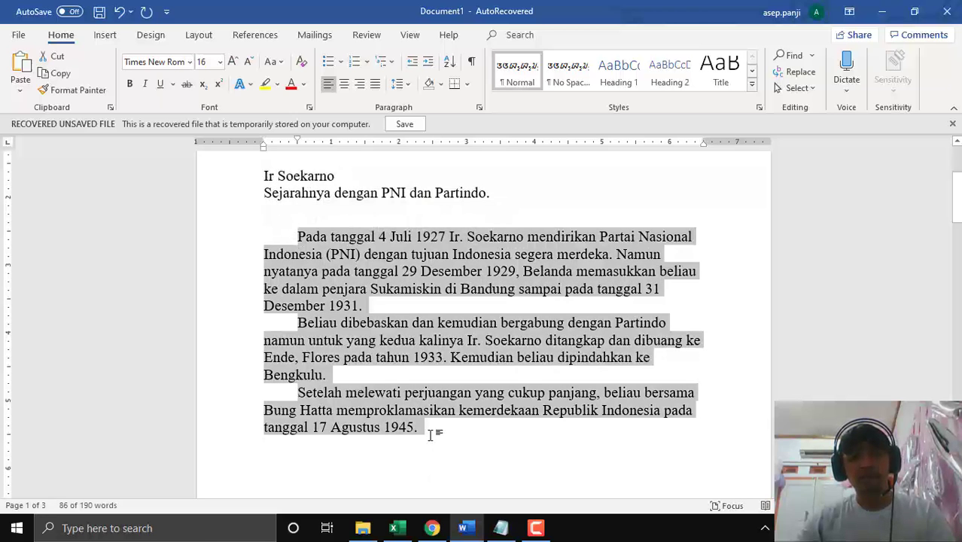
drag(431, 435, 297, 242)
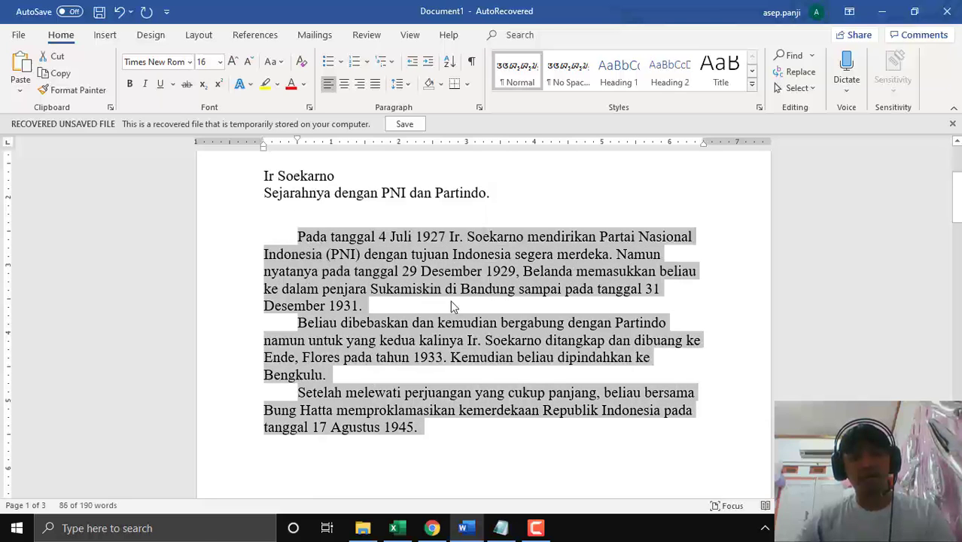
Switch back to Chrome, paste the three copied paragraphs as the first question's title, and review the pasted text.
click(433, 528)
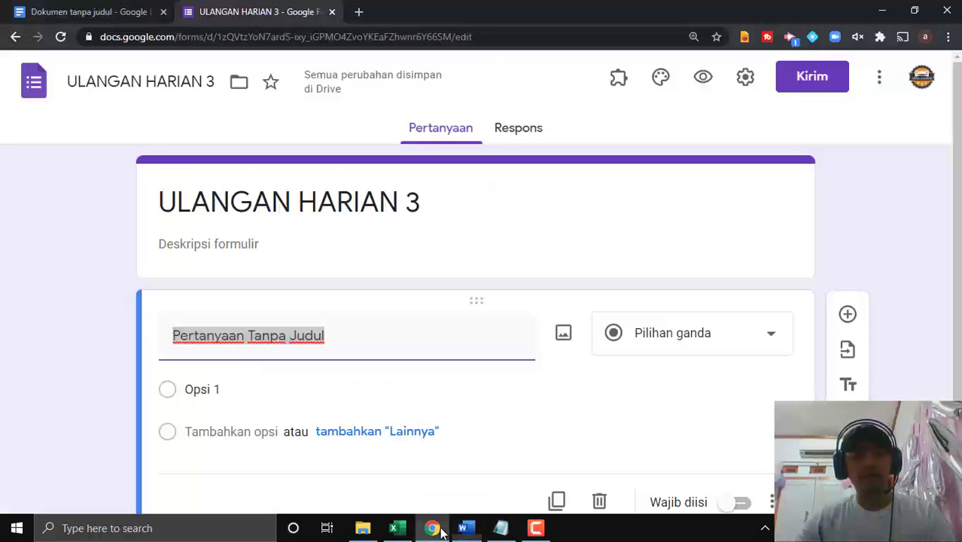
text(Pada tanggal 4 Juli 1927 Ir. Soekarno mendirikan Partai Nasional Indonesia (PNI) dengan tujuan Indonesia segera merdeka. Namun nyatanya pada tanggal 29 Desember 1929, Belanda memasukkan beliau ke dalam penjara Sukamiskin di Bandung sampai pada tanggal 31 Desember 1931.Beliau dibebaskan dan kemudian bergabung dengan Partindo namun untuk yang kedua kalinya Ir. Soekarno ditangkap dan dibuang ke Ende, Flores pada tahun 1933. Kemudian beliau dipindahkan ke Bengkulu.Setelah melewati perjuangan yang cukup panjang, beliau bersama Bung Hatta memproklamasikan kemerdekaan Republik Indonesia pada tanggal 17 Agustus 1945.)
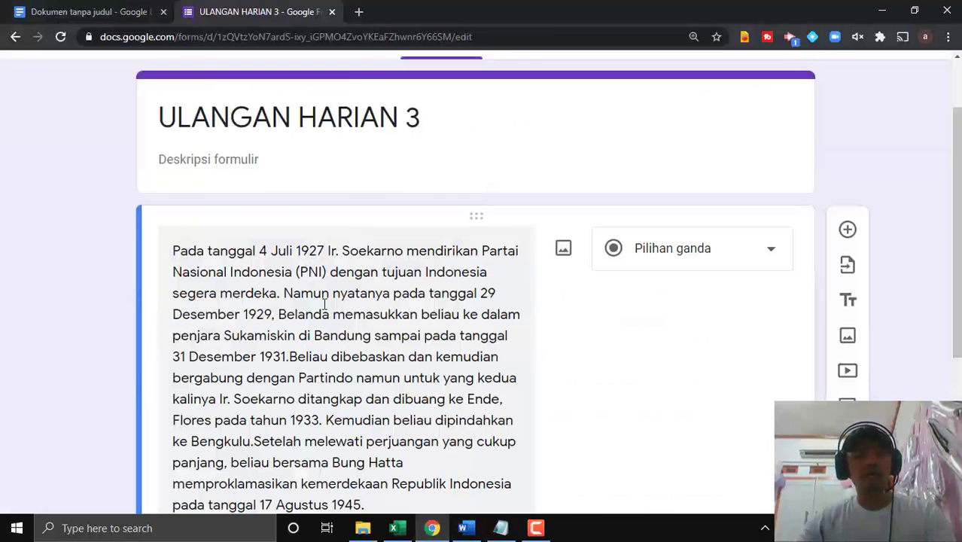
scroll(331, 312, down, 1)
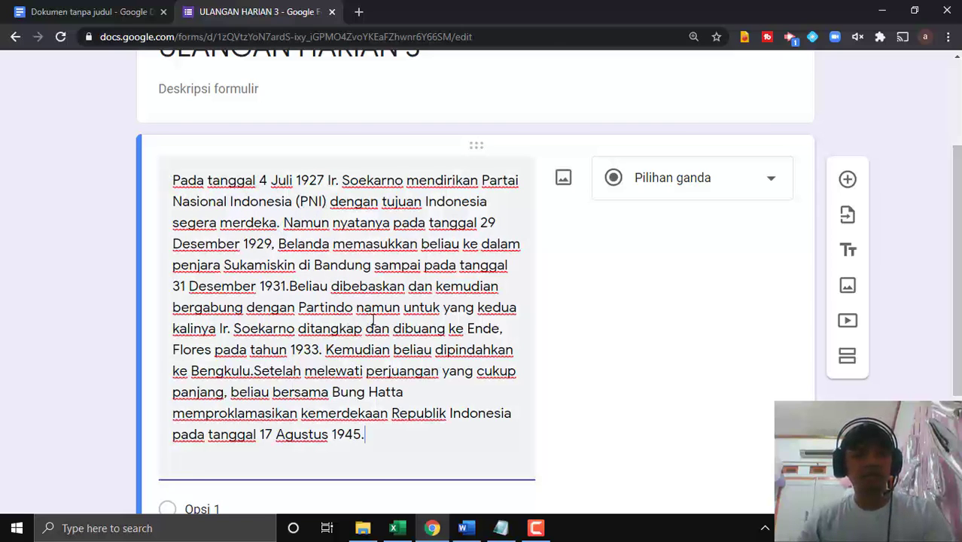
scroll(593, 344, up, 3)
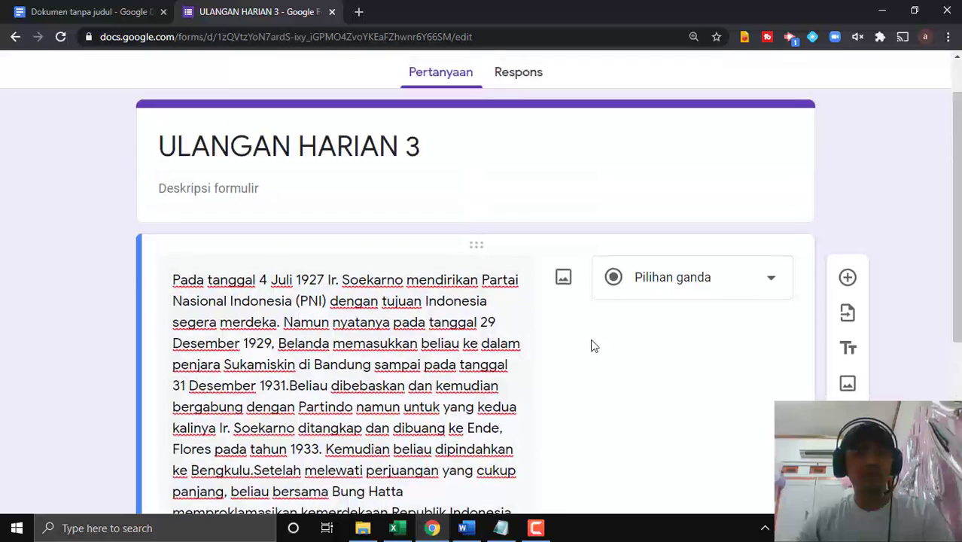
scroll(537, 372, down, 3)
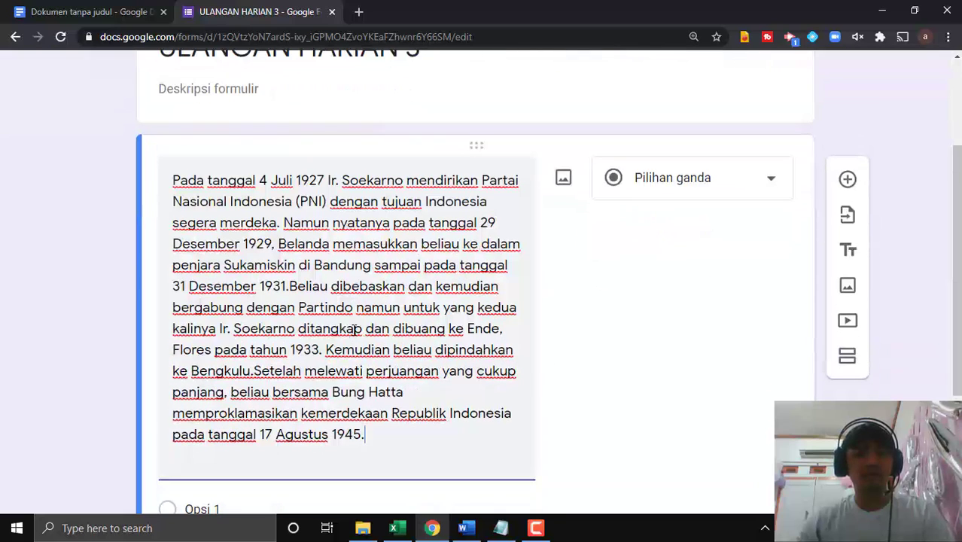
scroll(543, 383, up, 3)
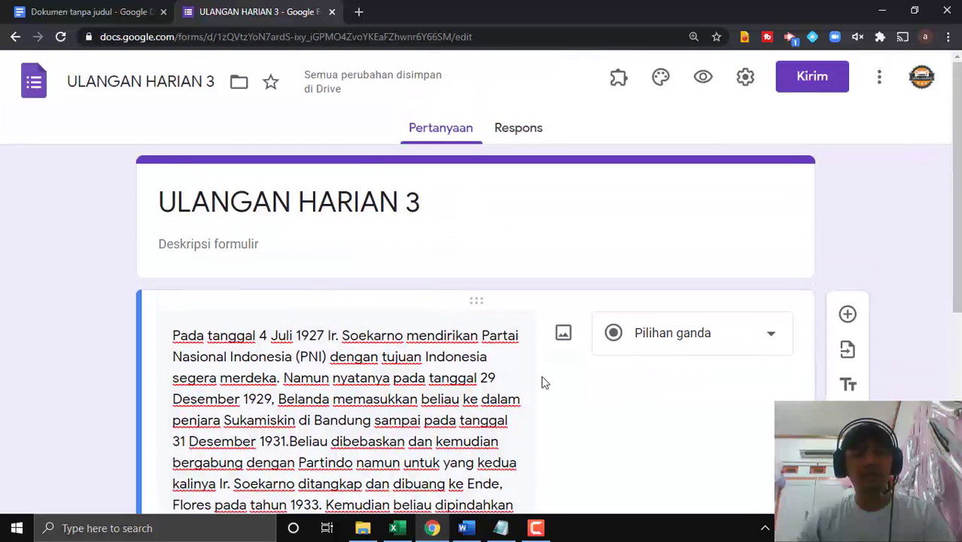
Open the form's script editor.
click(881, 88)
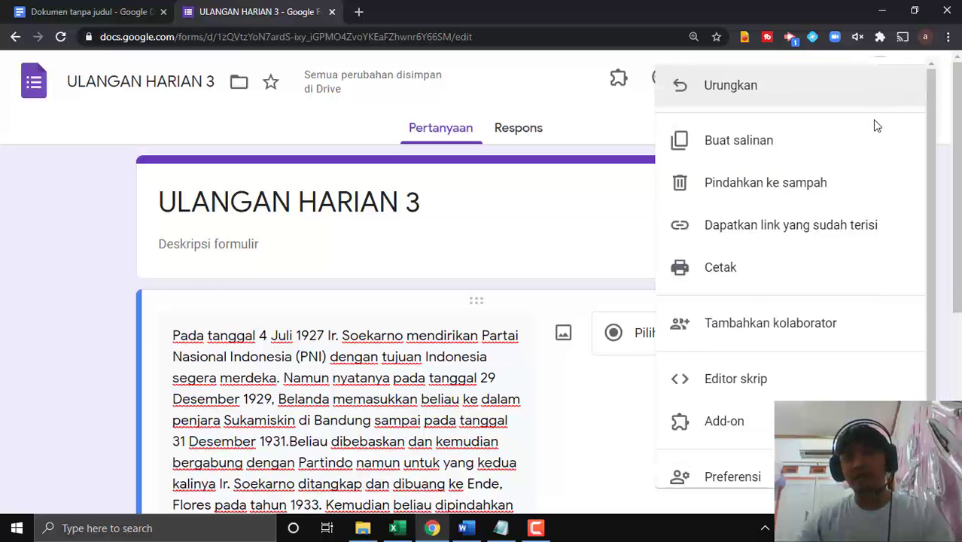
scroll(737, 424, down, 1)
click(740, 374)
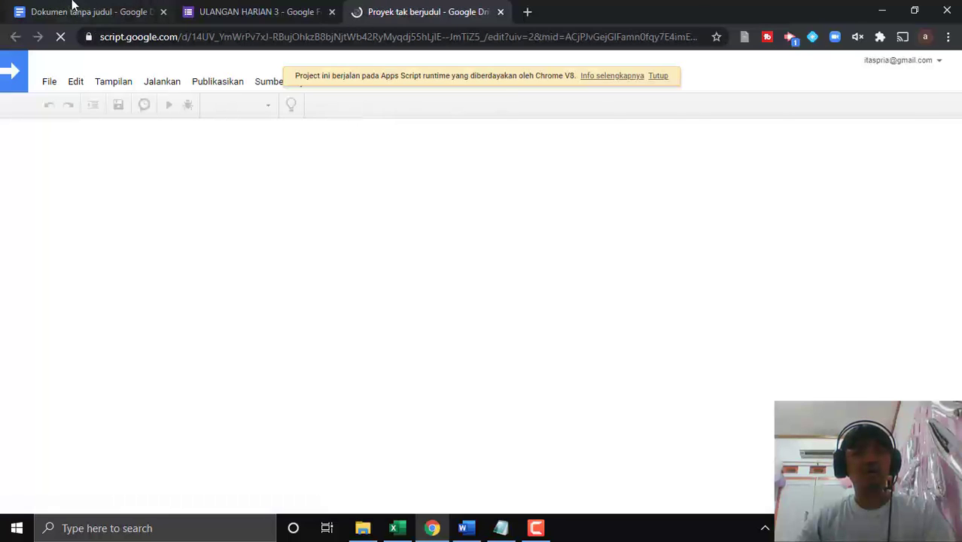
Copy the entire onOpen and addLineBreaks script from the untitled Google Docs document, leaving the code in place there.
click(74, 9)
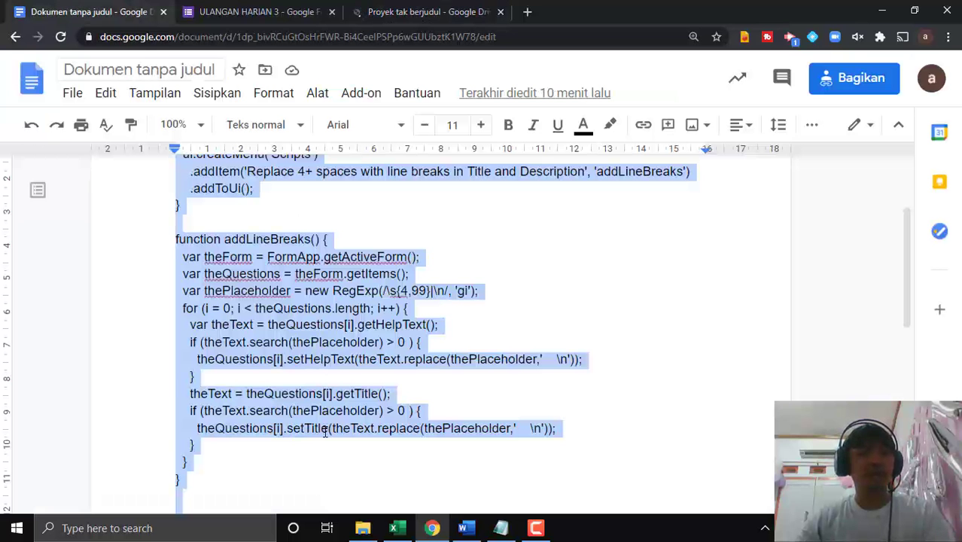
scroll(179, 470, down, 1)
click(188, 409)
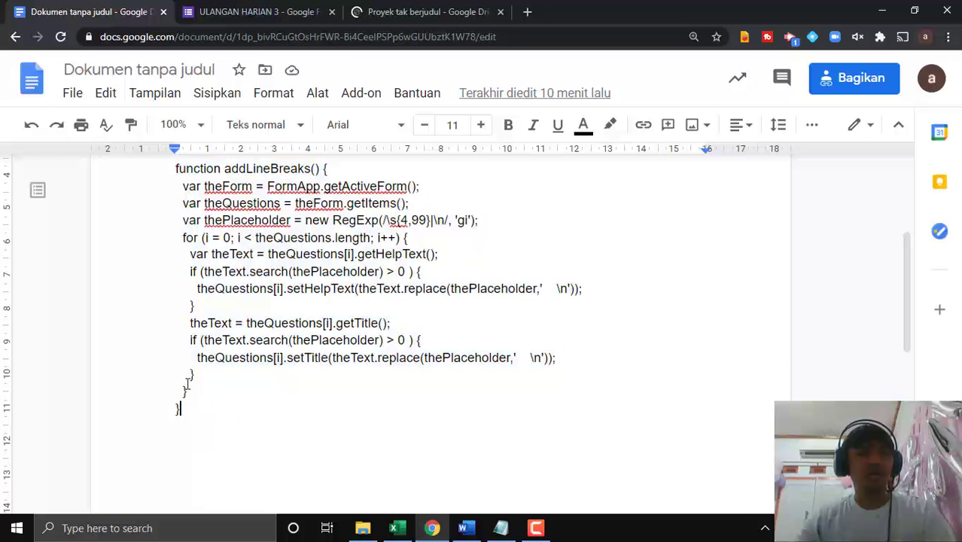
drag(188, 383, 176, 214)
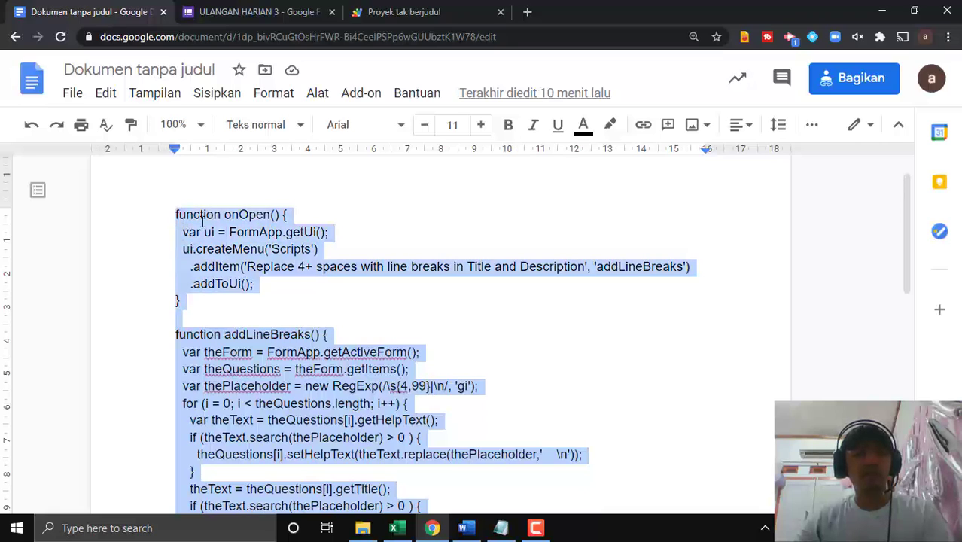
key(ctrl+x)
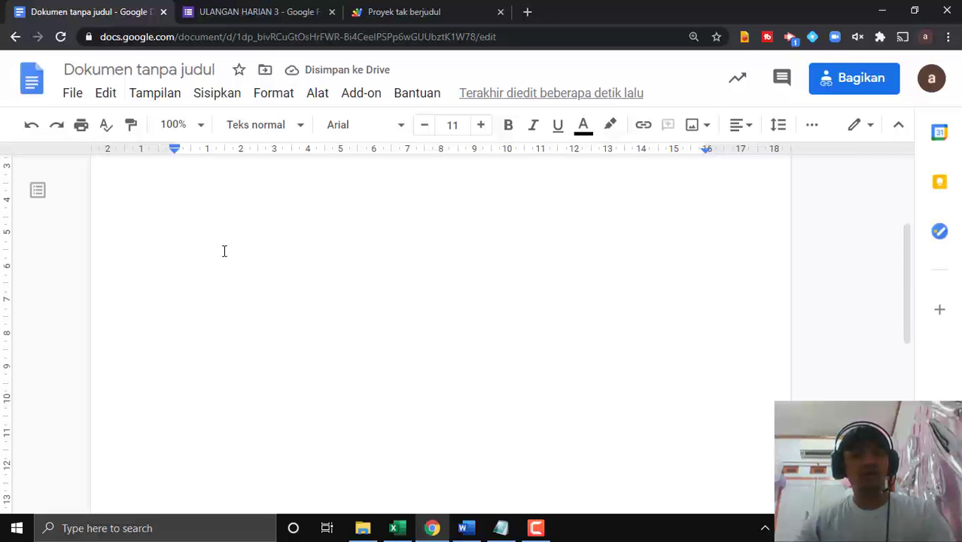
key(ctrl+z)
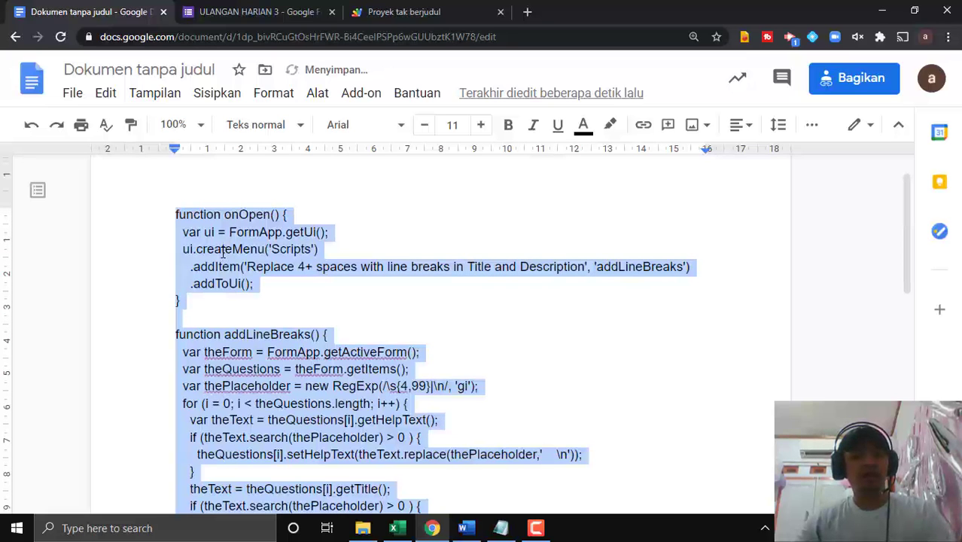
key(ctrl+x)
key(ctrl+z)
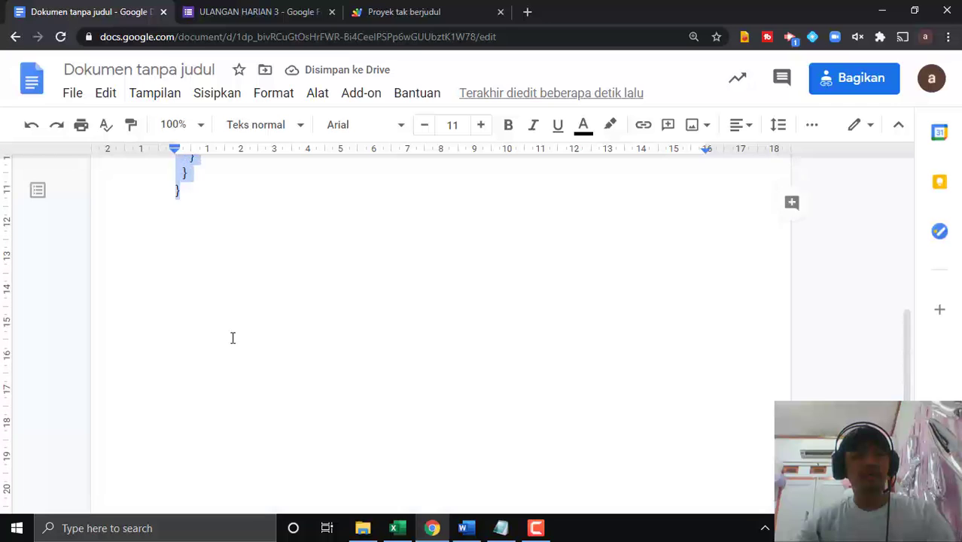
scroll(233, 339, down, 2)
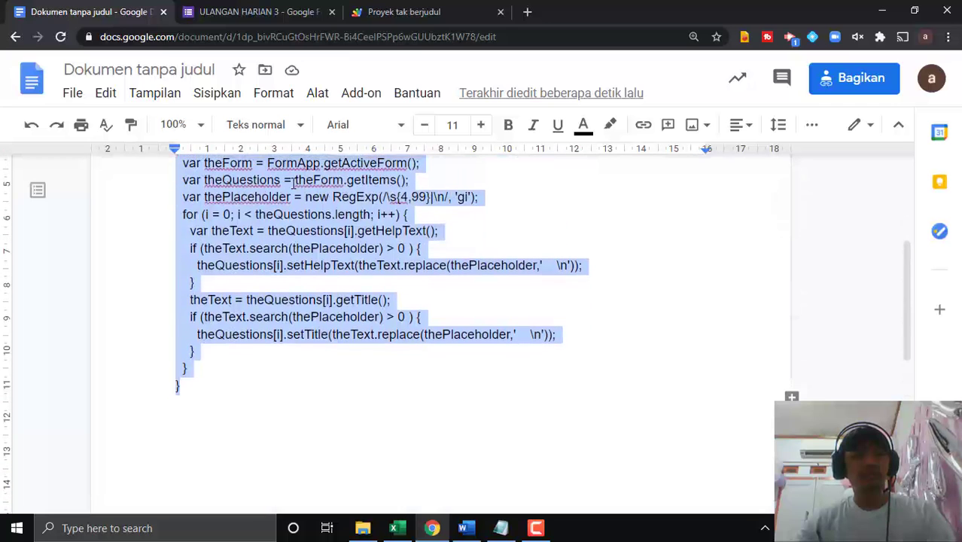
scroll(232, 339, up, 3)
Replace the default myFunction code in Kode.gs with the copied onOpen and addLineBreaks script.
click(390, 13)
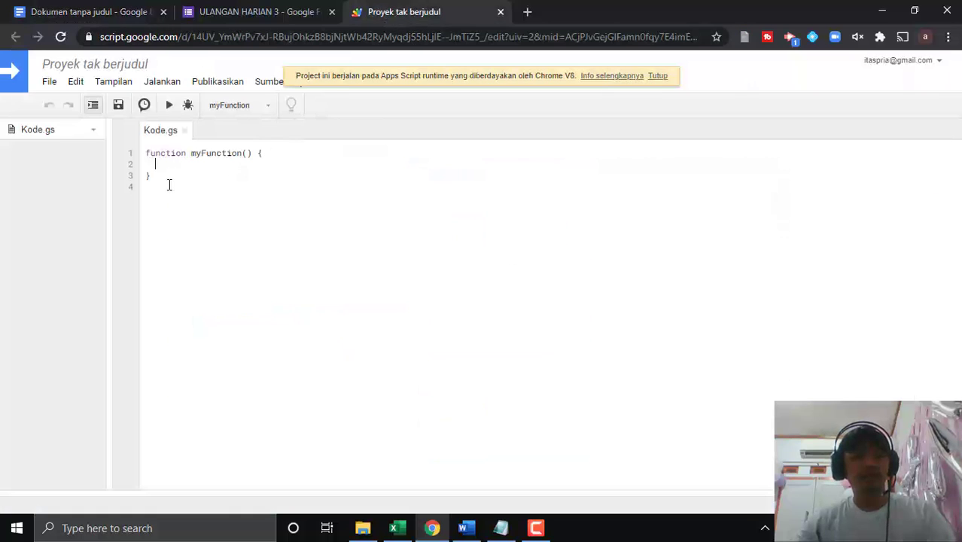
key(ctrl+a)
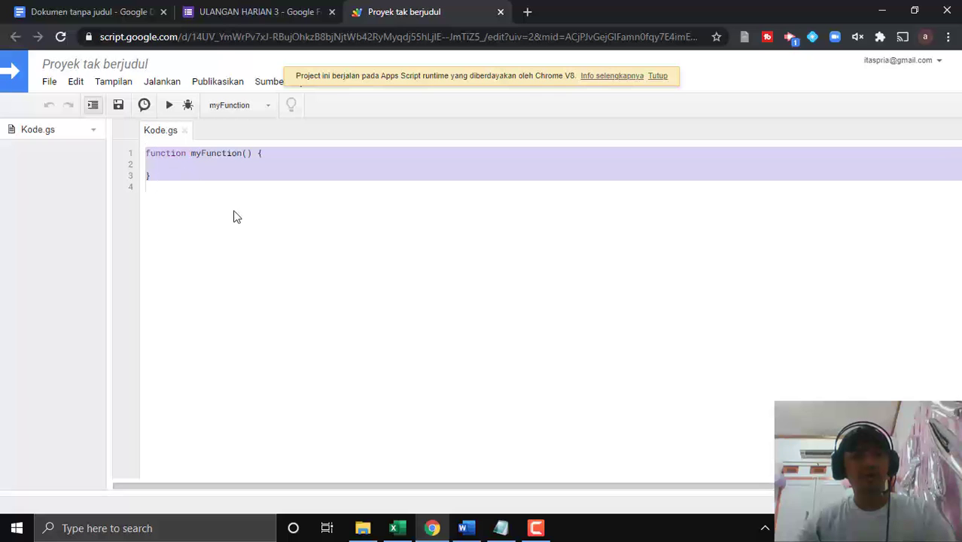
key(ctrl+v)
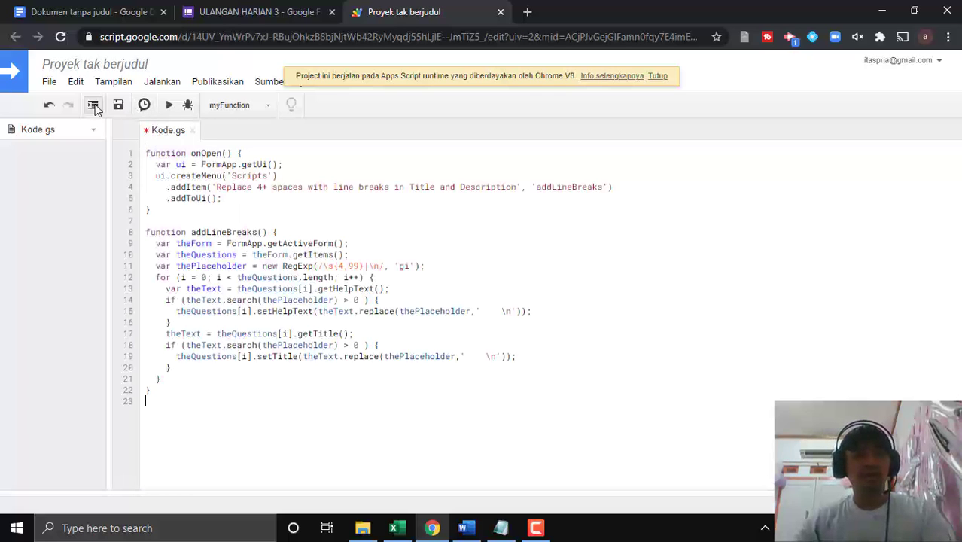
Save the script project as ULANGAN HARIAN 3 and choose addLineBreaks as the function to run.
click(118, 105)
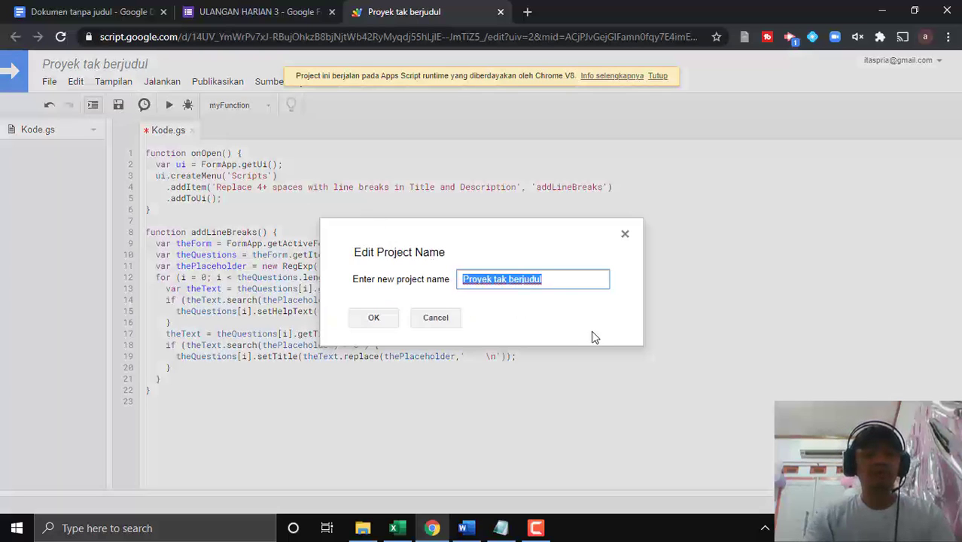
text(ULANGAN)
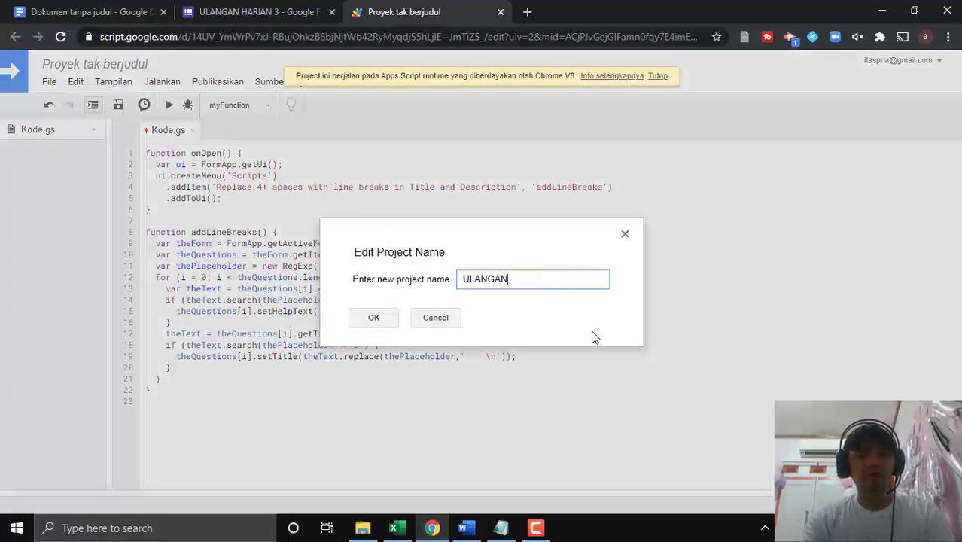
text( HARIAN 3)
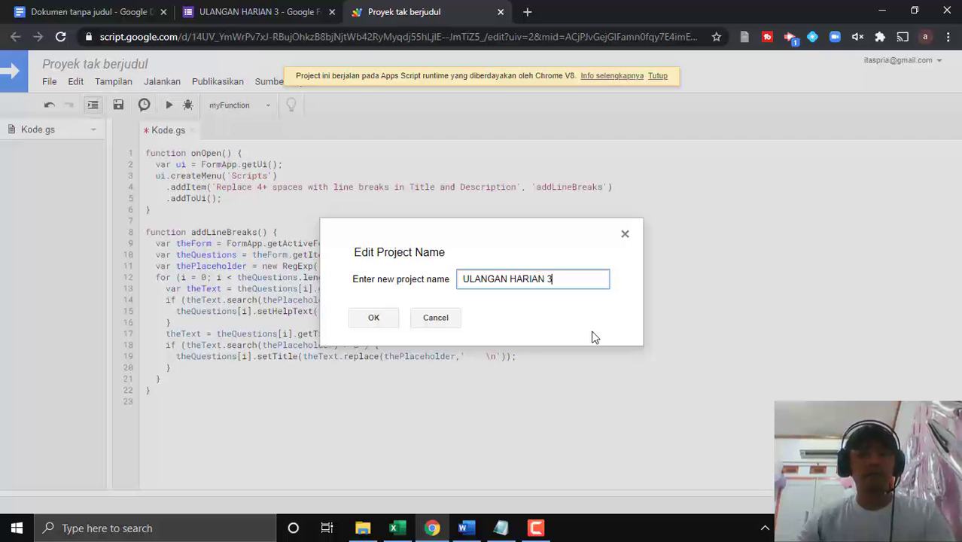
click(376, 326)
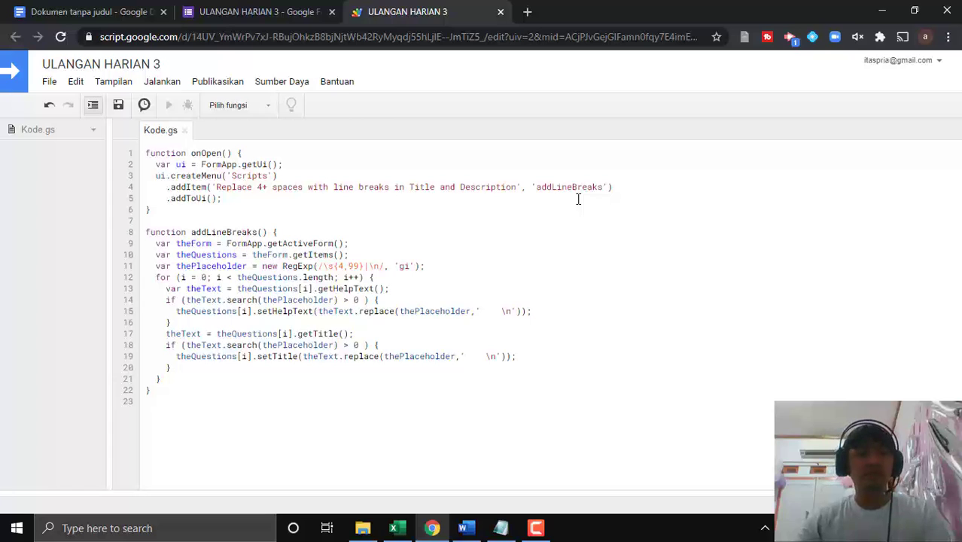
click(266, 113)
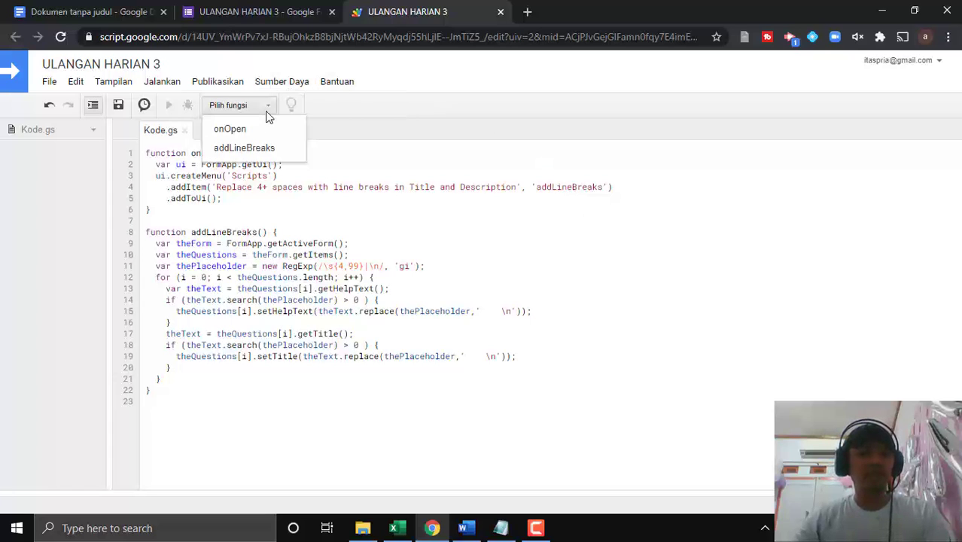
click(260, 150)
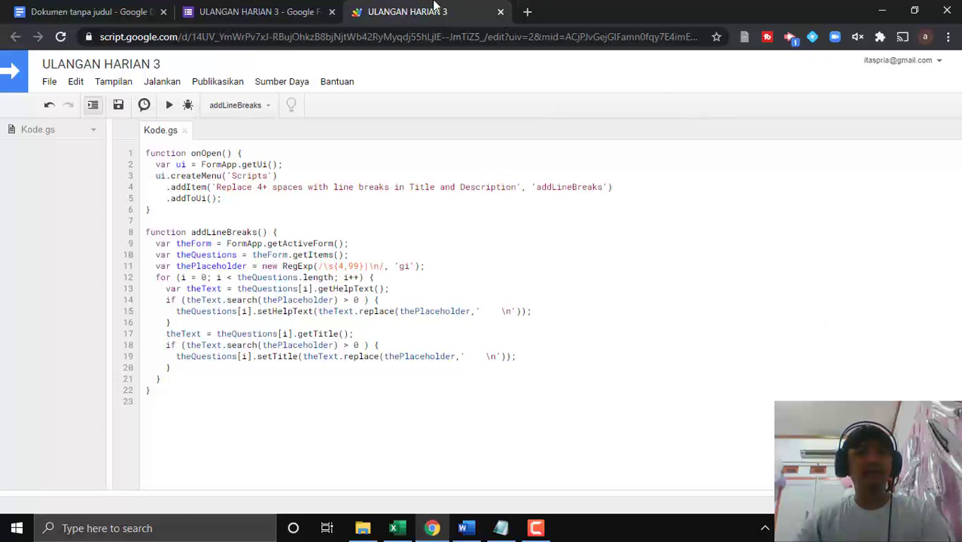
Compare the form's pasted question text with the Word document's paragraphs, checking where the second and third indented paragraphs begin.
click(282, 9)
scroll(371, 301, down, 3)
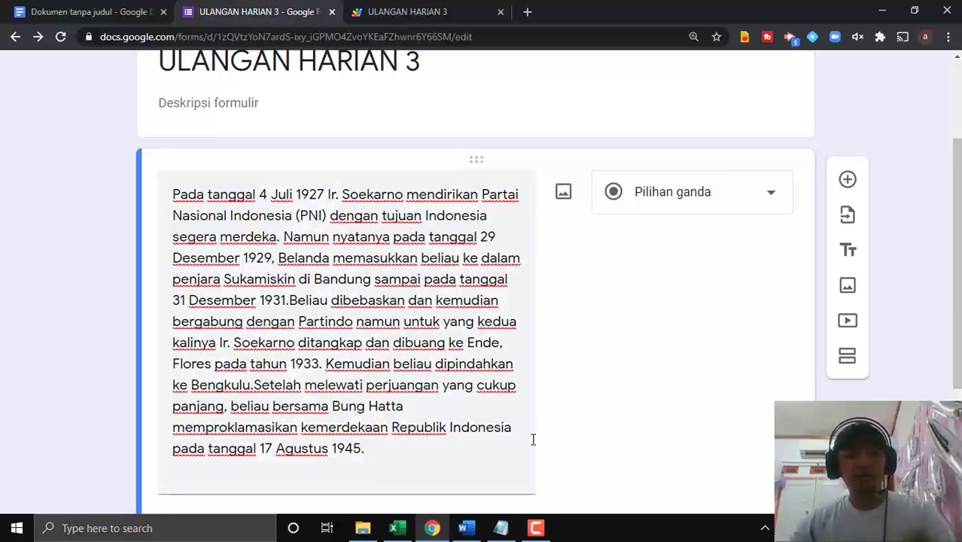
mouse_move(467, 530)
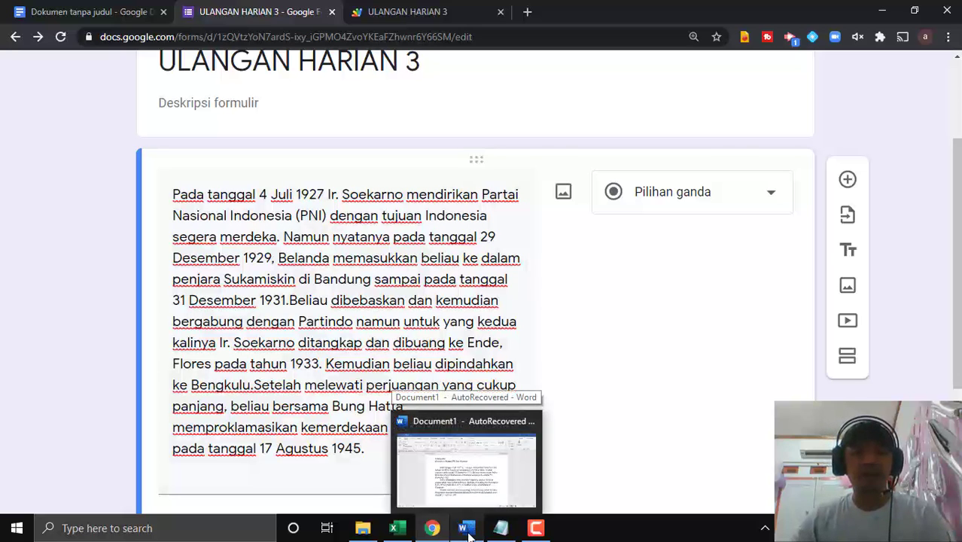
click(468, 531)
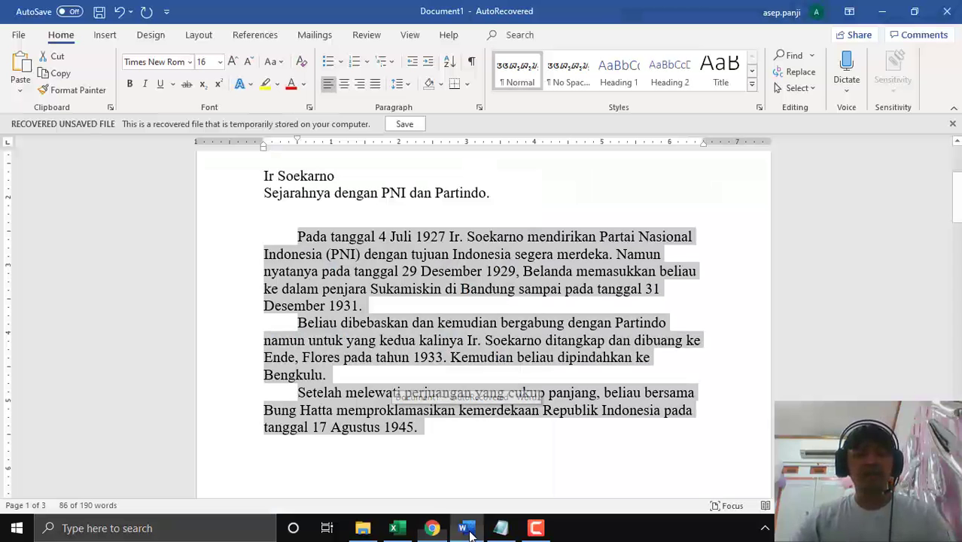
click(422, 305)
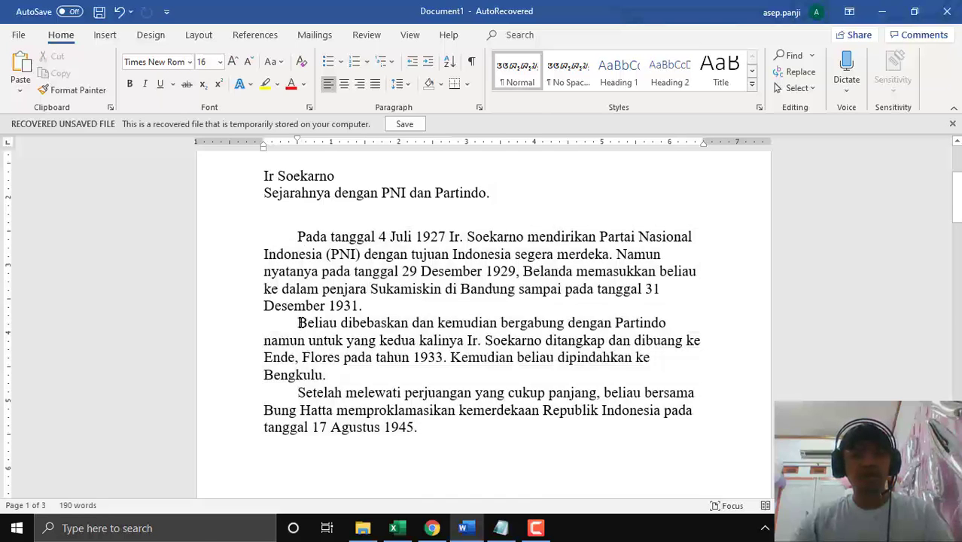
click(298, 322)
click(298, 403)
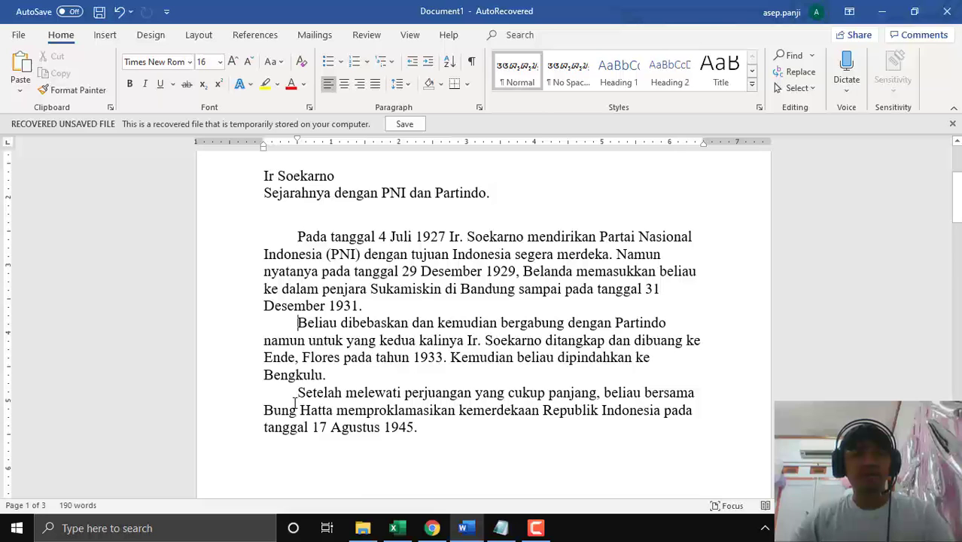
click(298, 395)
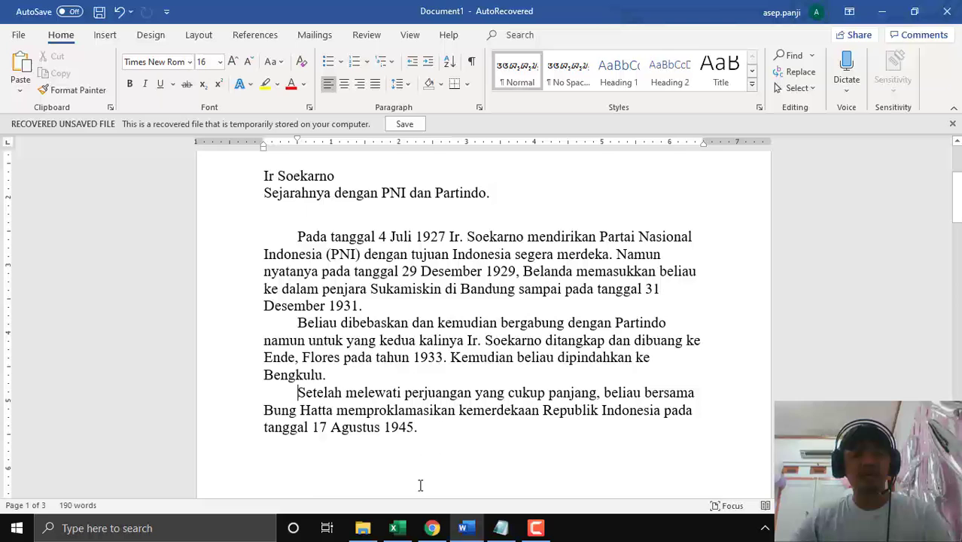
Examine the Notepad notes on combining spaces ($) and transparent characters (#) between PARAGRAF1 and PARAGRAF2 for a new indented line.
click(501, 528)
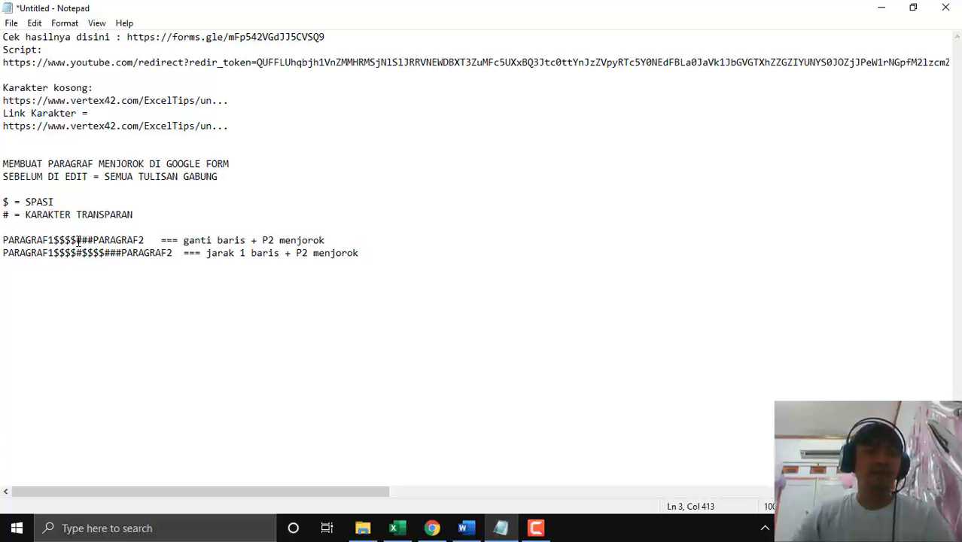
click(52, 240)
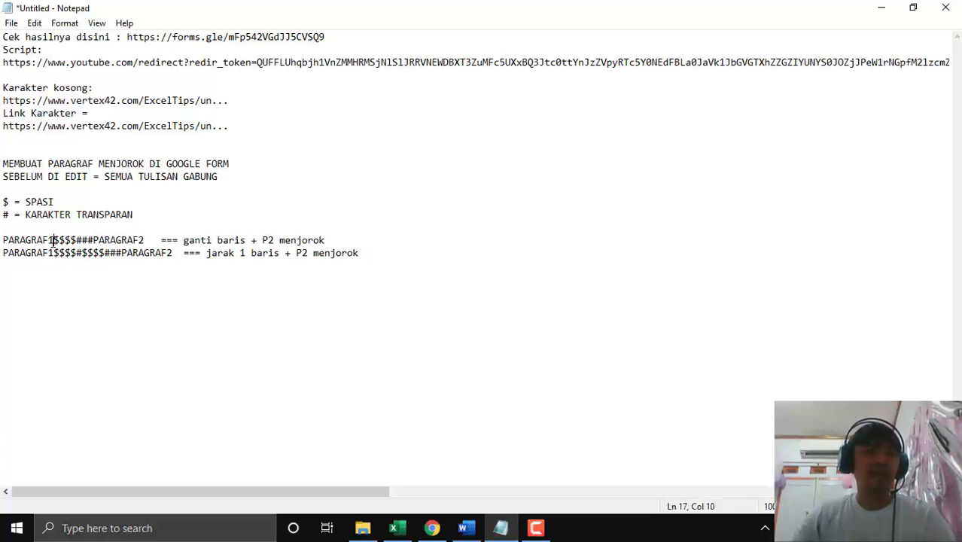
drag(54, 240, 76, 240)
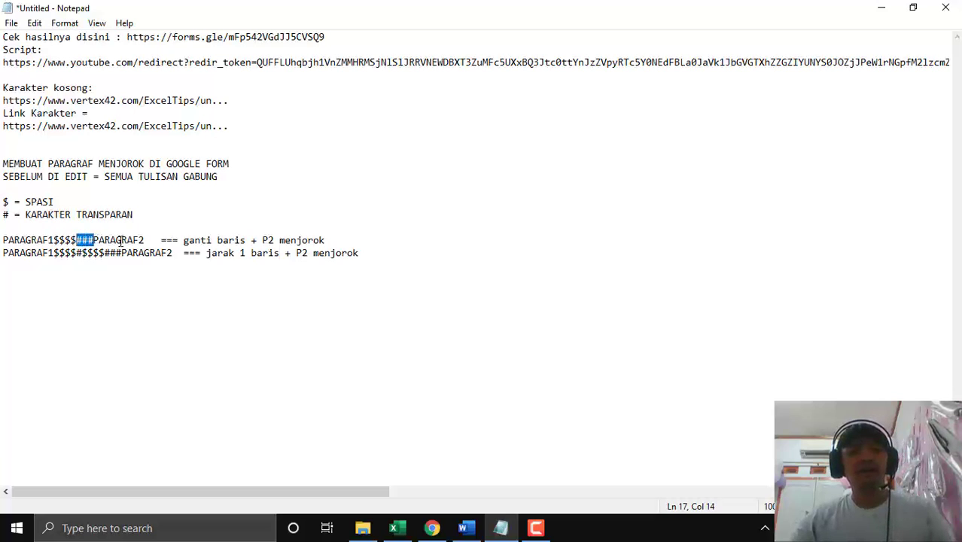
click(134, 295)
drag(54, 239, 65, 240)
click(93, 240)
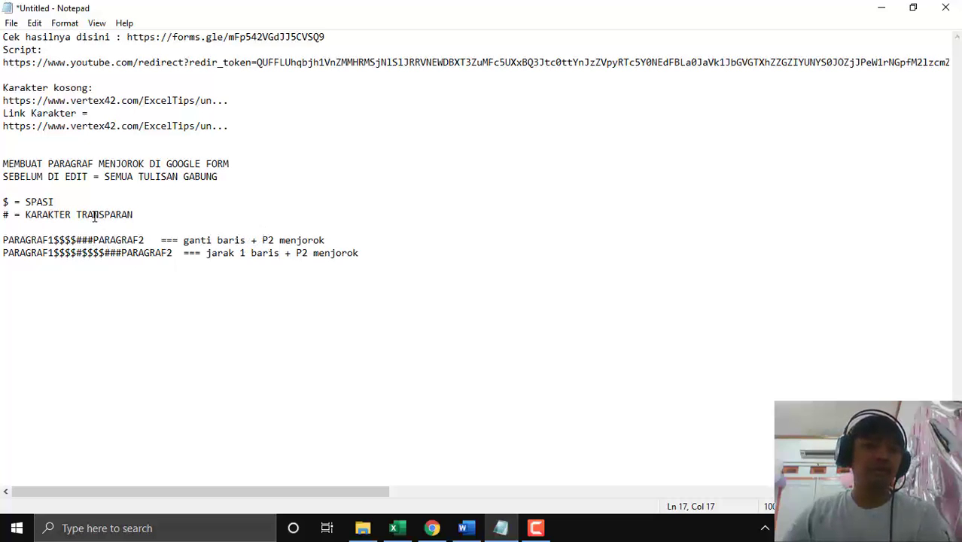
drag(98, 241, 76, 240)
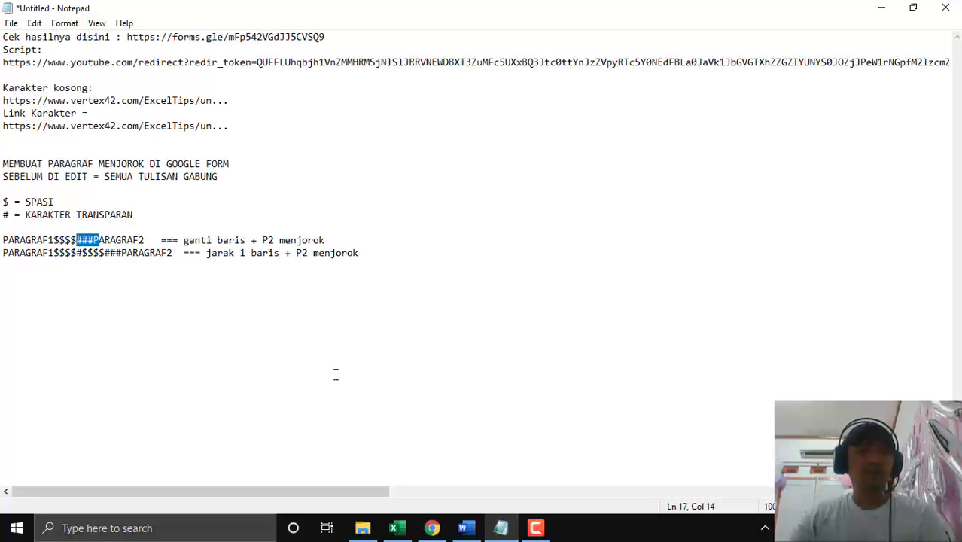
key(ctrl+z)
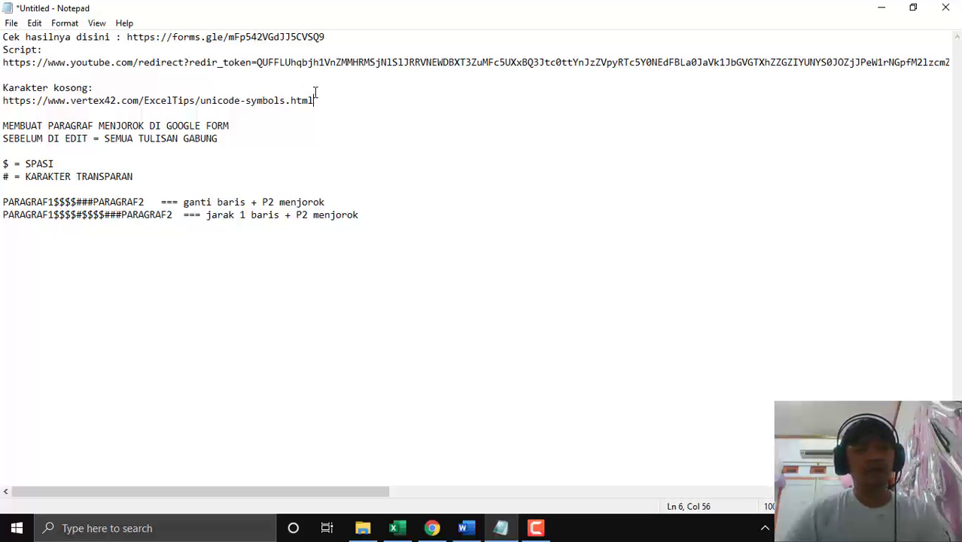
shift+click(3, 101)
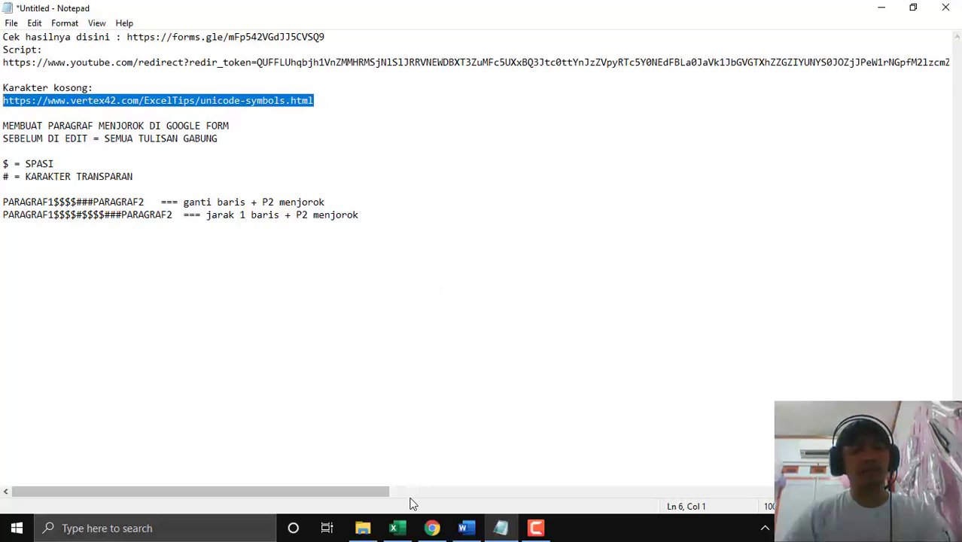
click(442, 533)
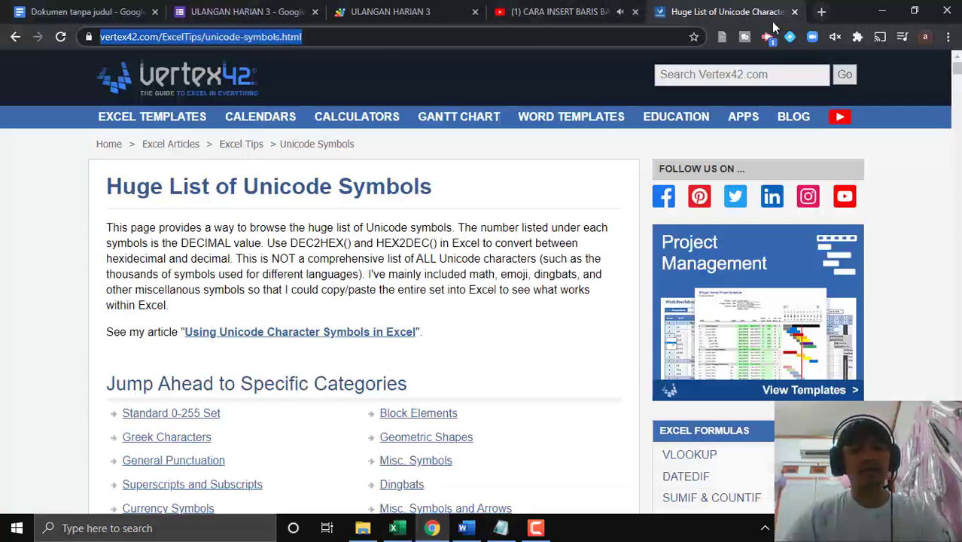
click(357, 35)
drag(359, 37, 16, 37)
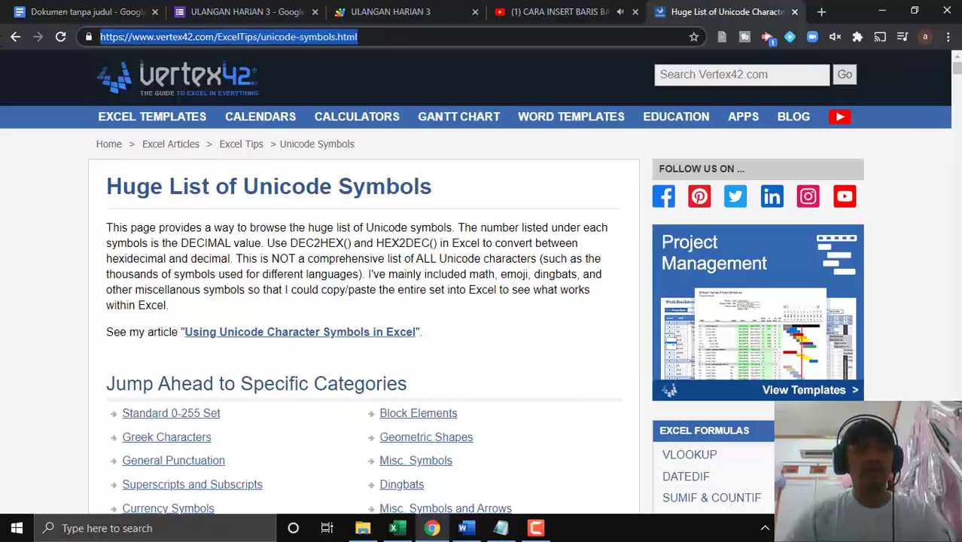
key(Return)
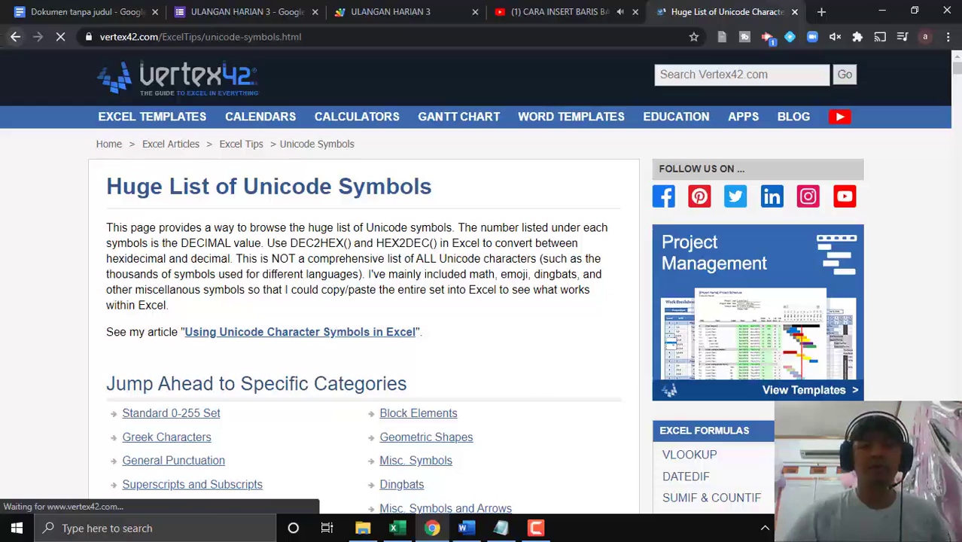
Search the Standard 0-255 and General Punctuation symbol tables for blank characters.
scroll(201, 221, down, 10)
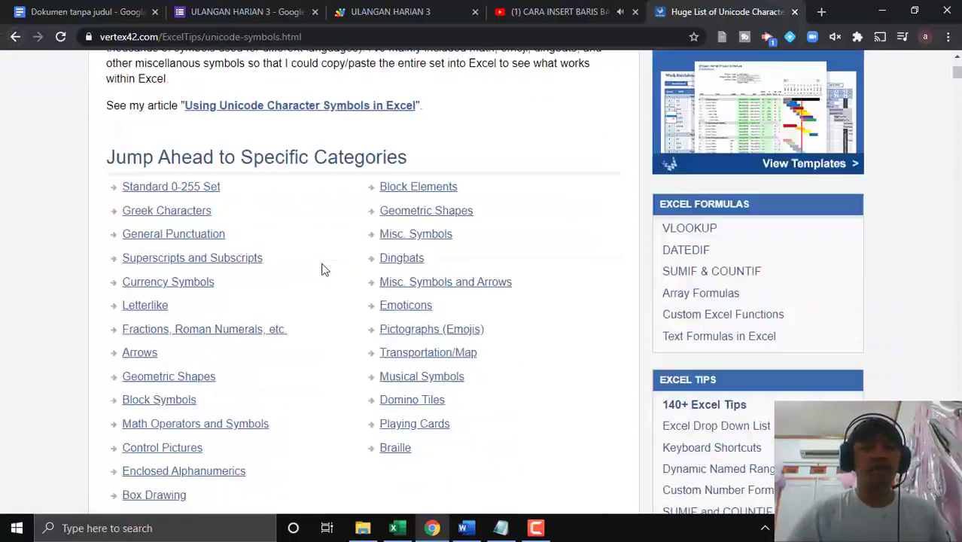
scroll(323, 269, down, 5)
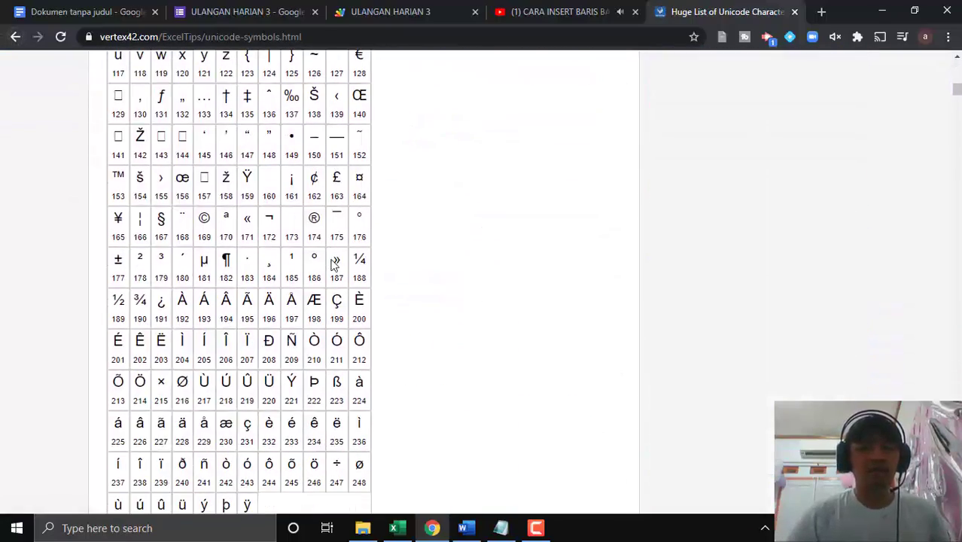
scroll(333, 260, down, 5)
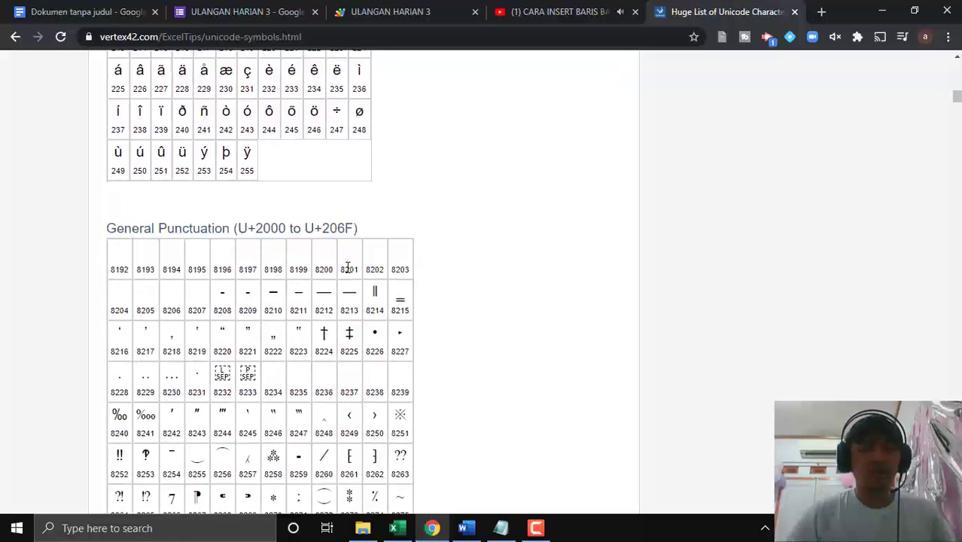
scroll(346, 267, up, 7)
scroll(347, 268, up, 4)
scroll(339, 248, down, 6)
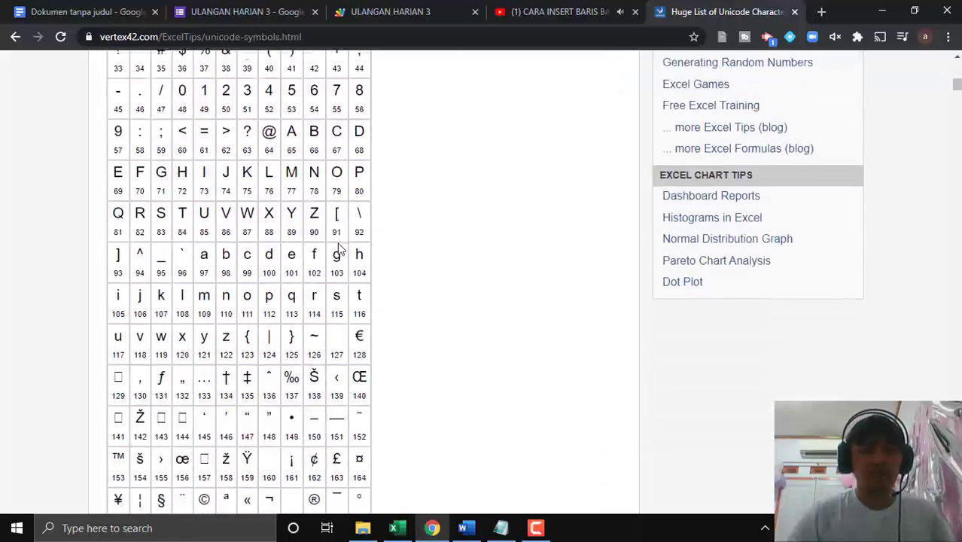
scroll(355, 239, down, 1)
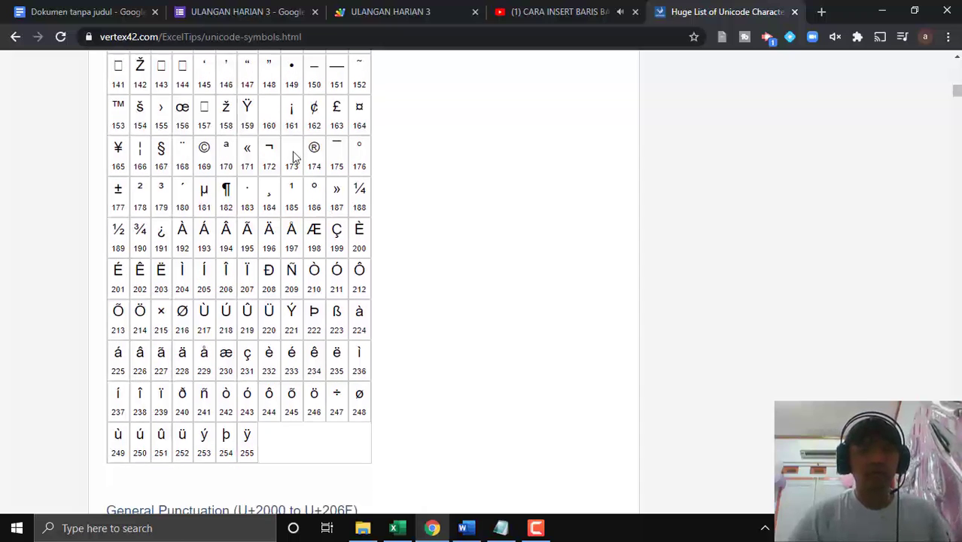
scroll(311, 348, up, 2)
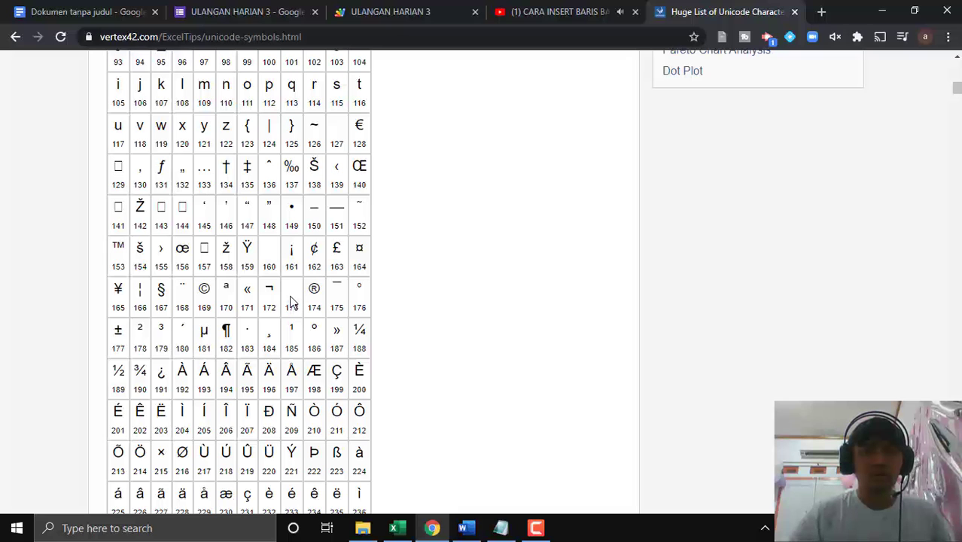
Select the blank character numbered 127 in the standard symbol table.
drag(297, 293, 284, 291)
scroll(292, 260, up, 2)
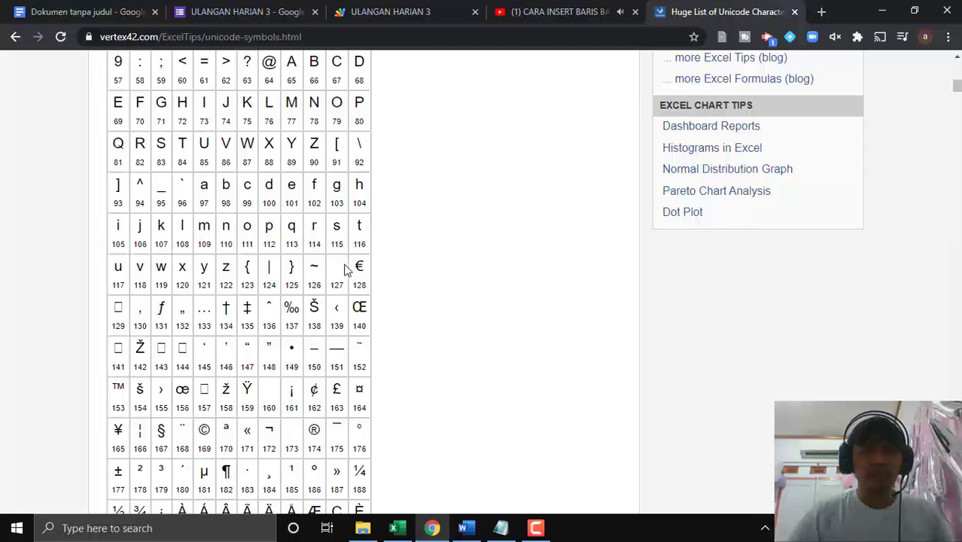
drag(346, 270, 335, 266)
click(414, 273)
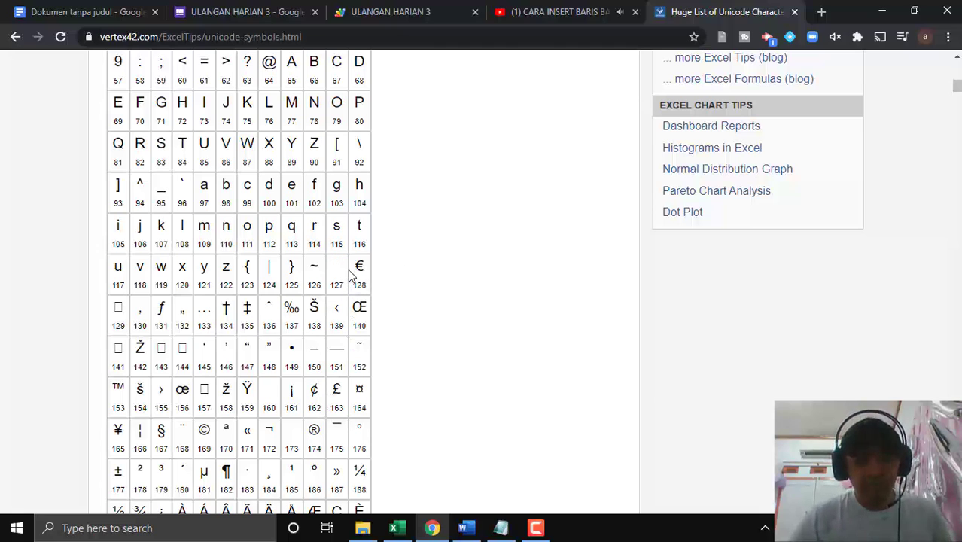
drag(348, 272, 333, 274)
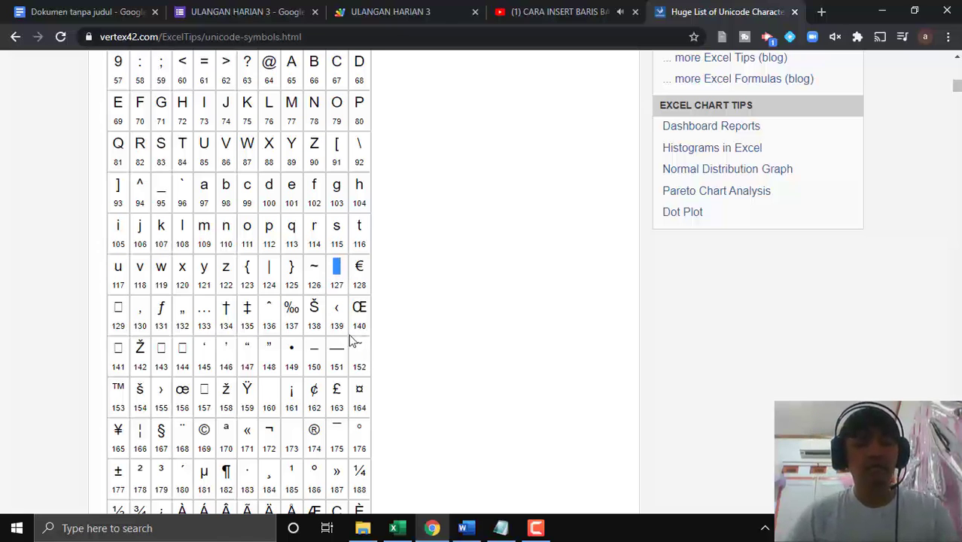
Clear the pasted paragraphs from the multiple-choice question in the ULANGAN HARIAN 3 form.
click(258, 9)
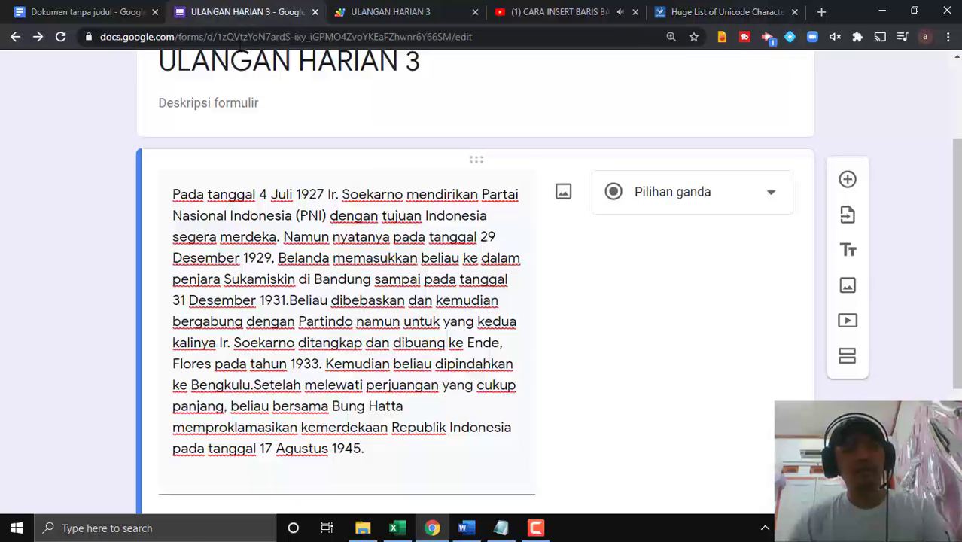
key(ctrl+z)
scroll(399, 284, up, 2)
scroll(369, 286, down, 1)
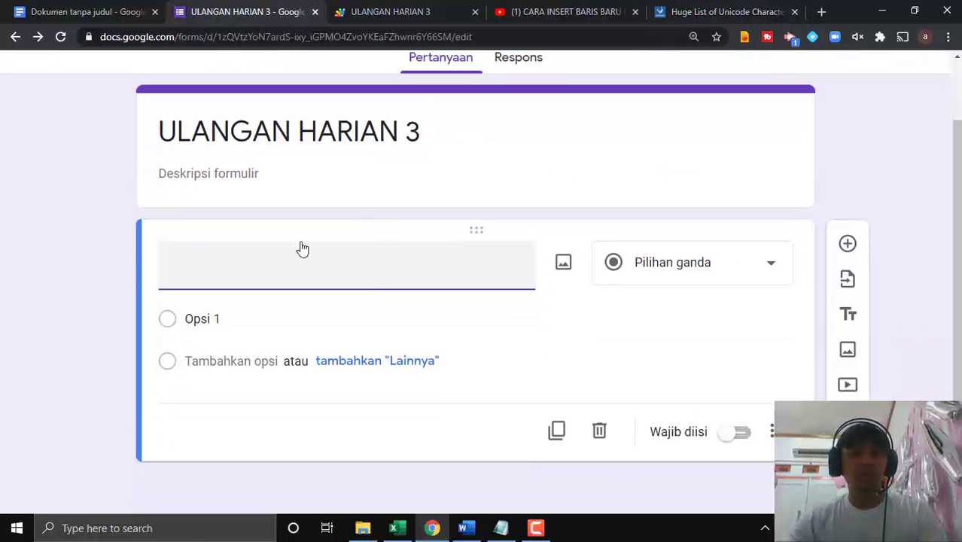
In the Word document, select the passage from the title "Ir Soekarno" through "17 Agustus 1945." for copying.
click(467, 530)
scroll(378, 342, up, 1)
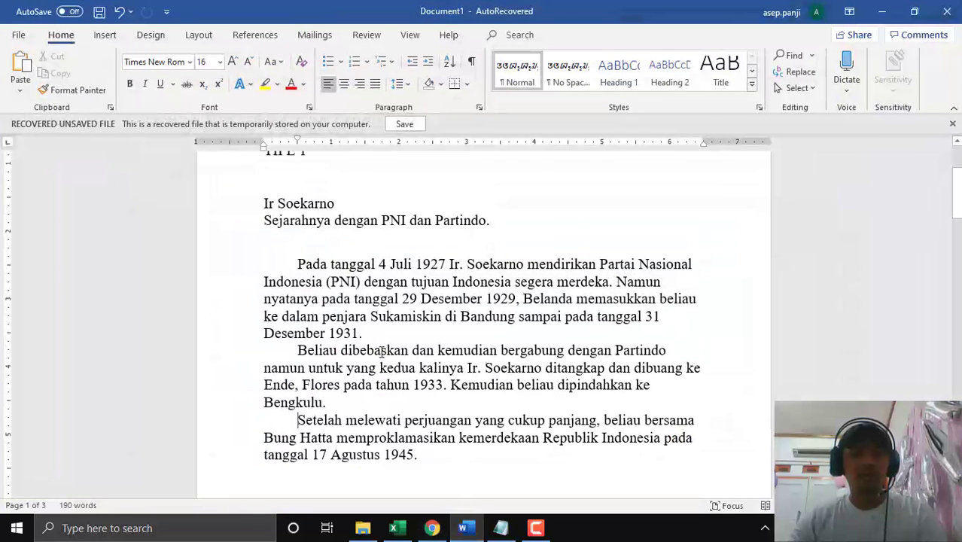
scroll(383, 350, down, 1)
drag(421, 437, 255, 173)
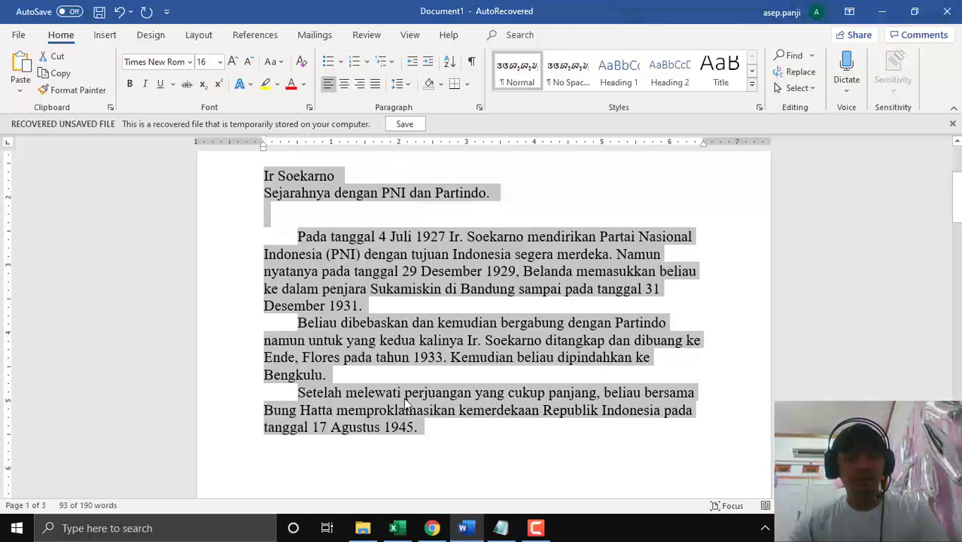
Return to the form in Chrome and replace the question's blank content with the copied Ir Soekarno passage, including its title lines.
click(432, 528)
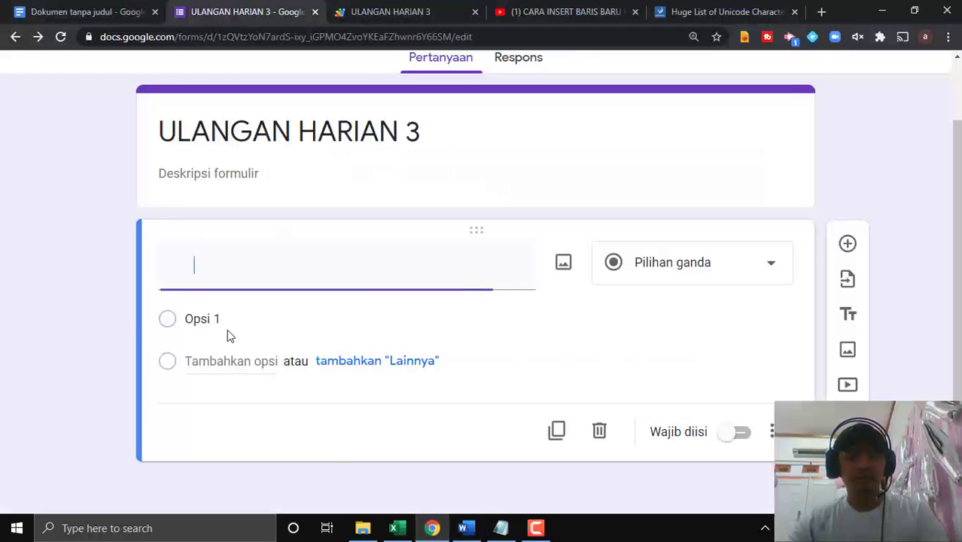
text(🟦)
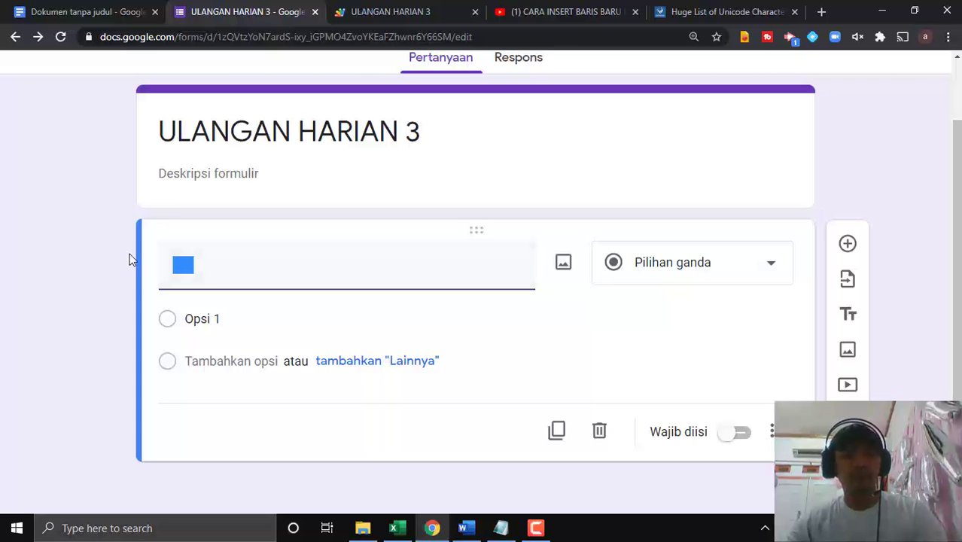
scroll(262, 271, up, 2)
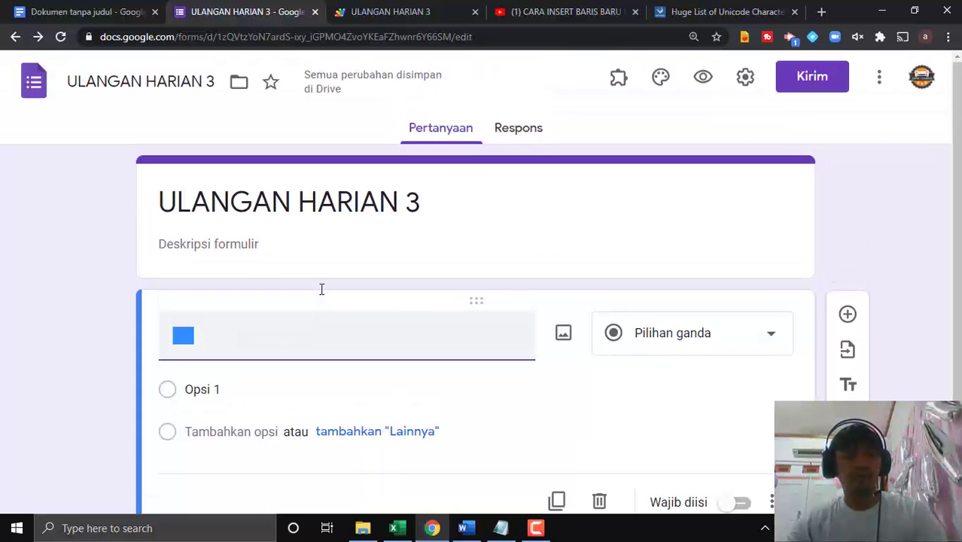
key(ctrl+v)
scroll(252, 311, down, 4)
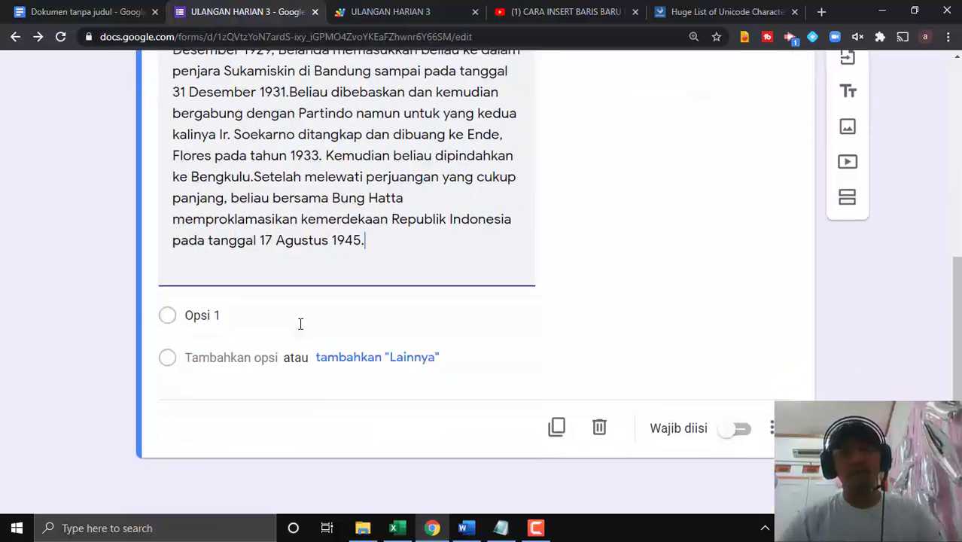
scroll(301, 325, up, 3)
scroll(406, 229, down, 1)
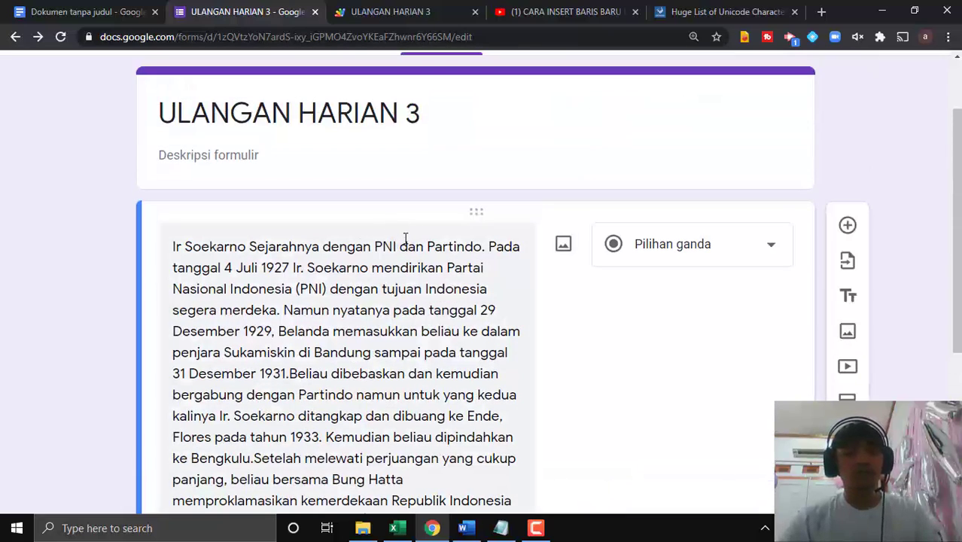
scroll(410, 237, up, 2)
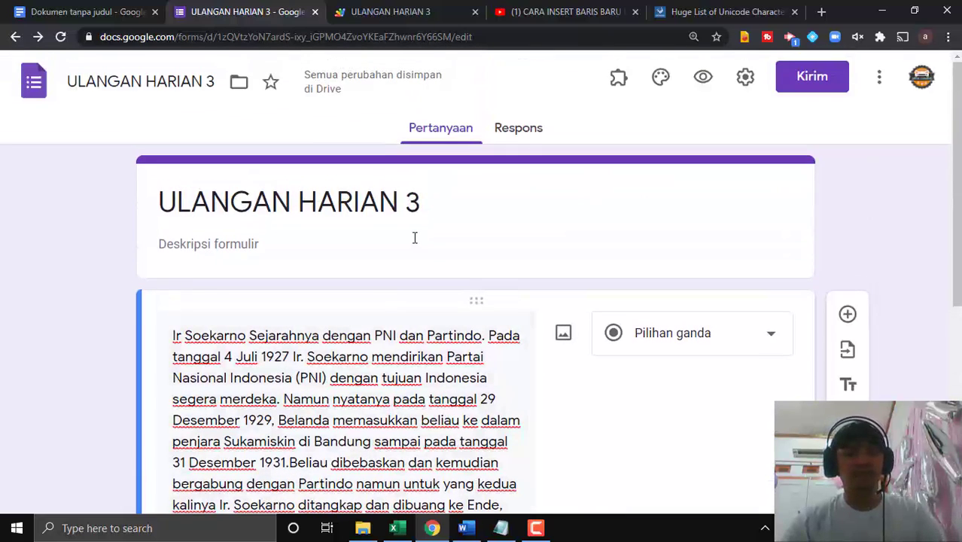
Open the script editor for the ULANGAN HARIAN 3 form.
scroll(415, 238, down, 1)
scroll(415, 237, up, 1)
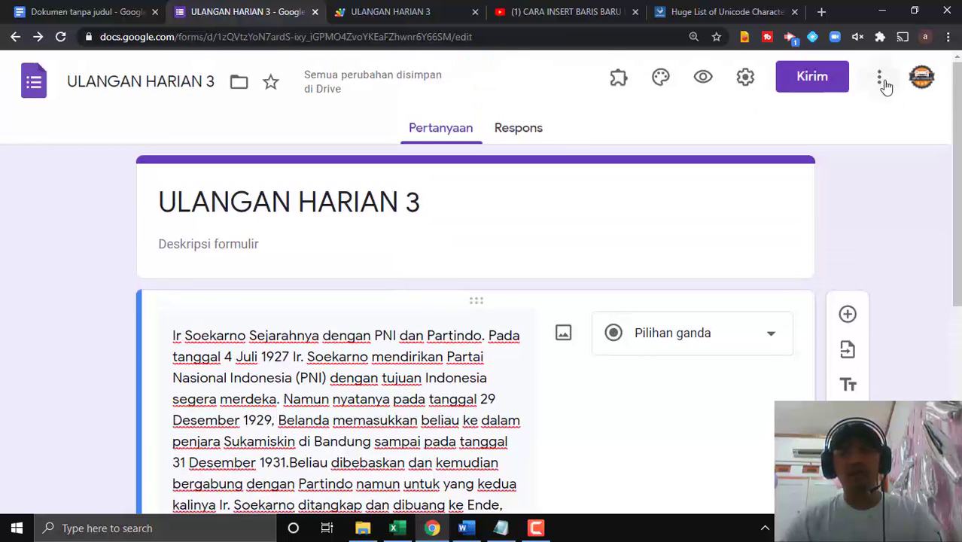
click(881, 83)
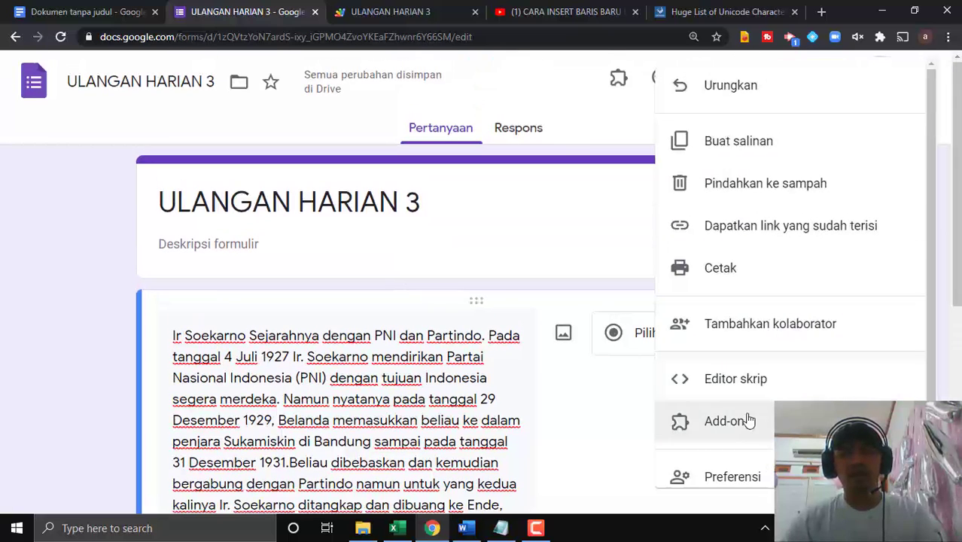
click(745, 380)
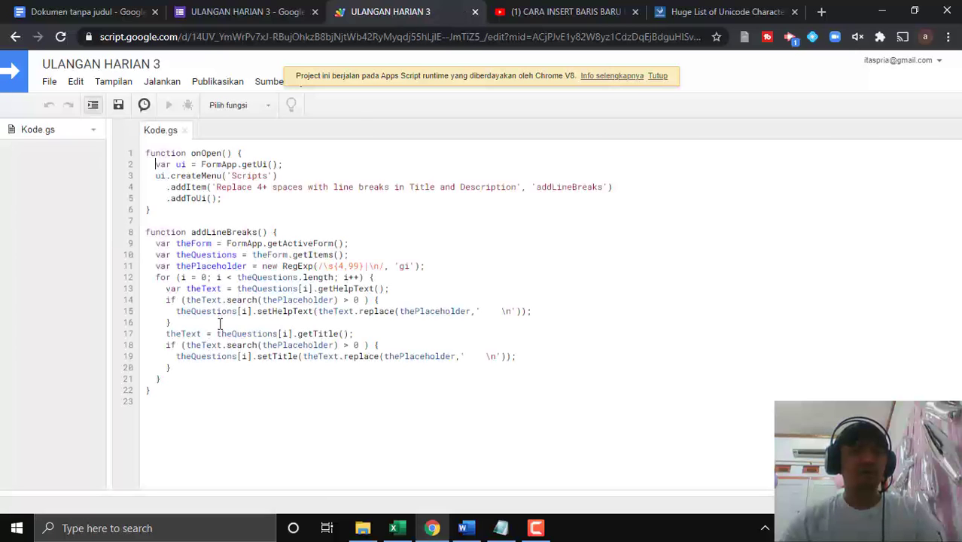
Copy the whole script, from function onOpen() through the end of addLineBreaks(), from the Google Docs document "Dokumen tanpa judul".
click(240, 12)
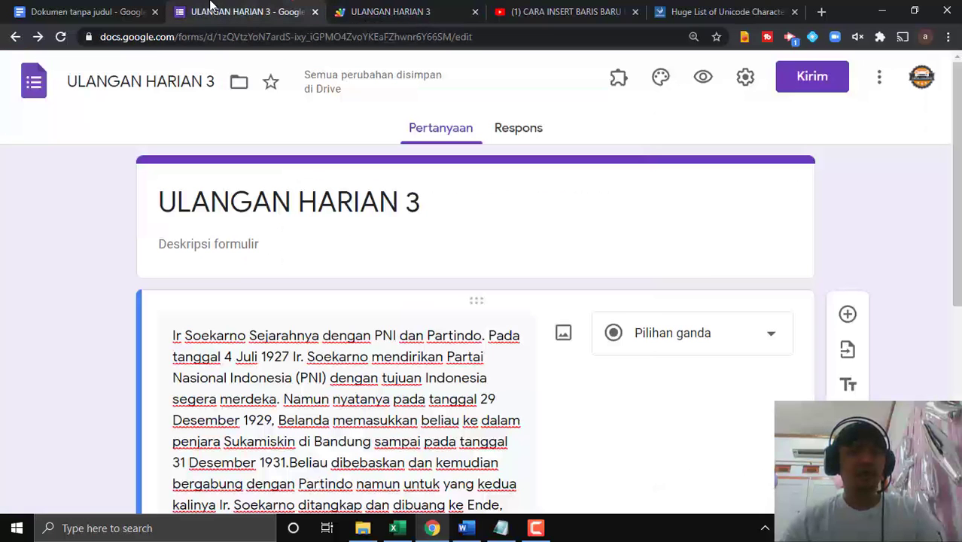
click(32, 7)
scroll(288, 366, down, 4)
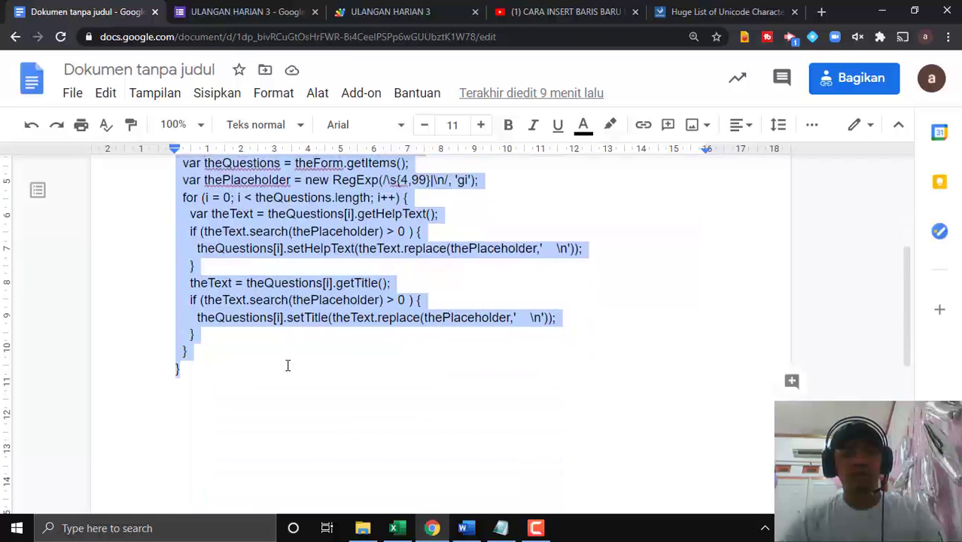
scroll(288, 366, down, 1)
click(197, 326)
drag(198, 318, 178, 219)
key(ctrl+c)
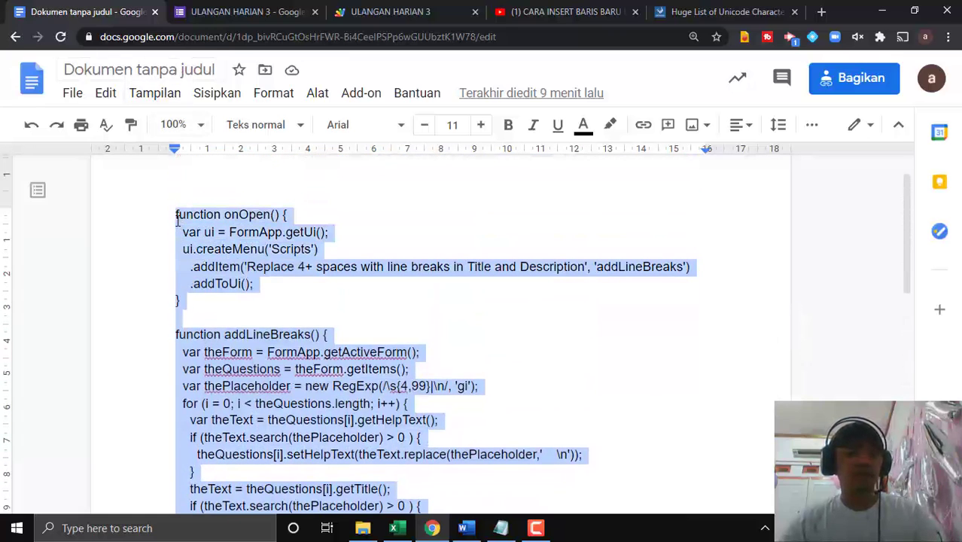
Replace all the code in Kode.gs of the form's Apps Script project with the copied script and save it.
click(248, 11)
click(376, 11)
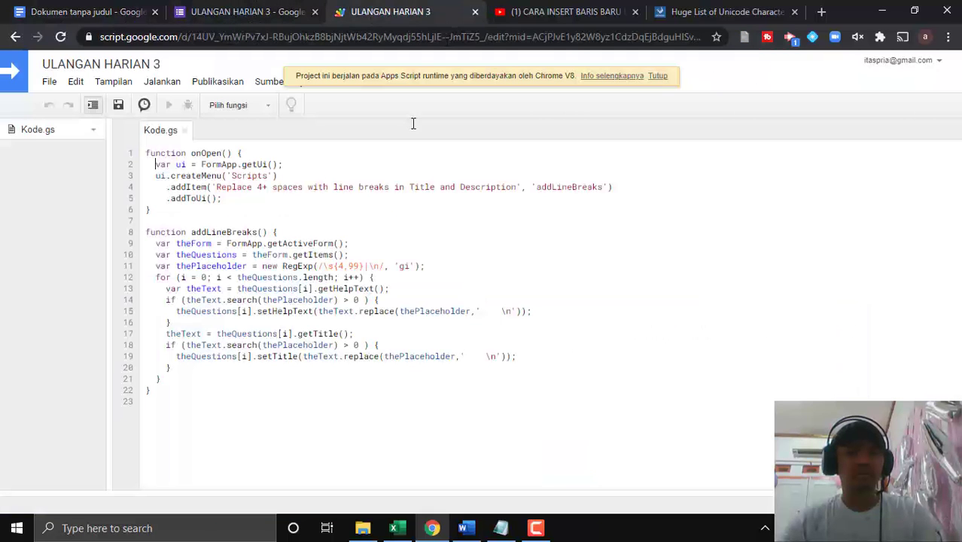
drag(156, 392, 146, 154)
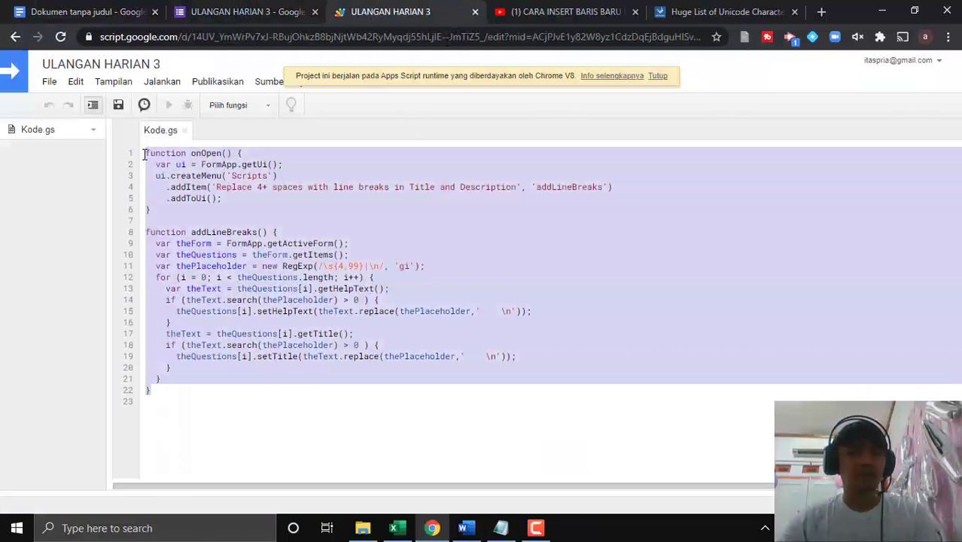
key(ctrl+v)
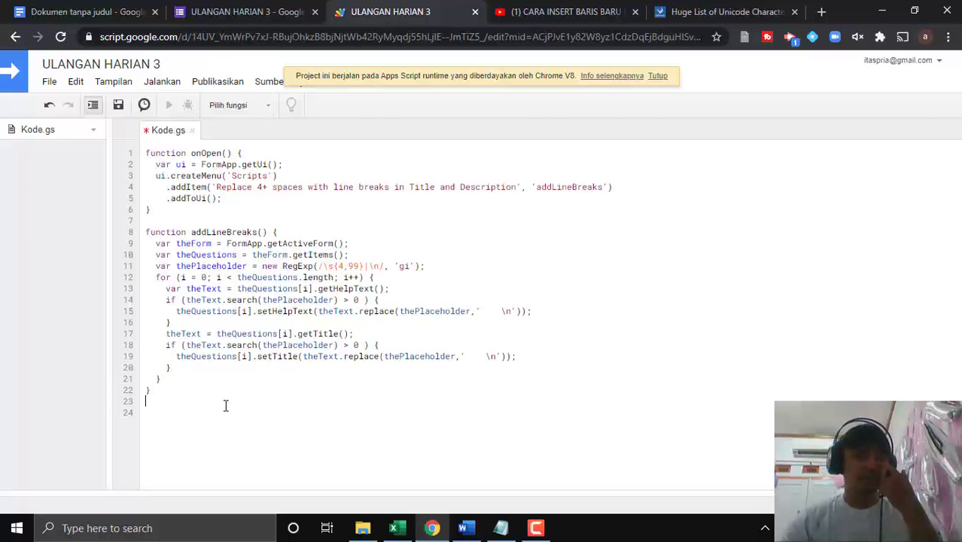
click(119, 106)
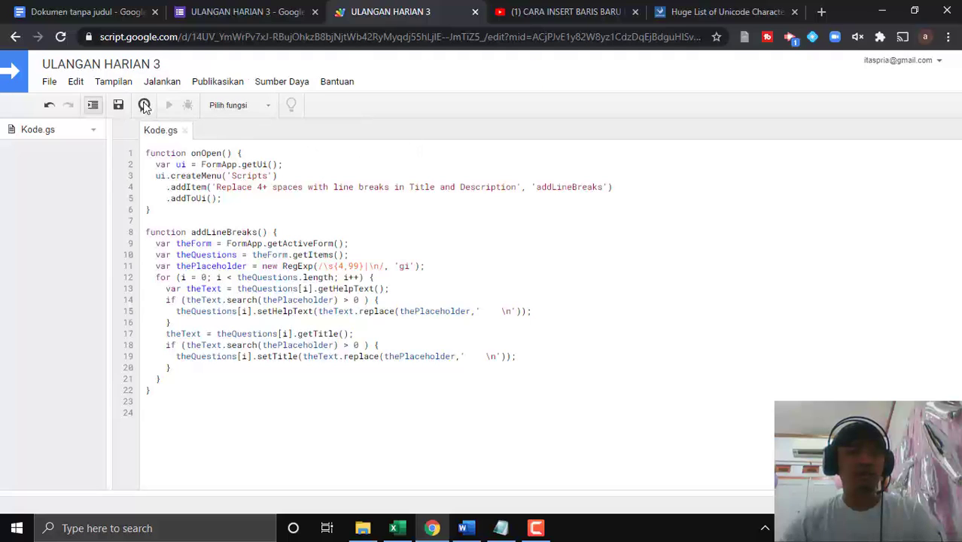
click(121, 106)
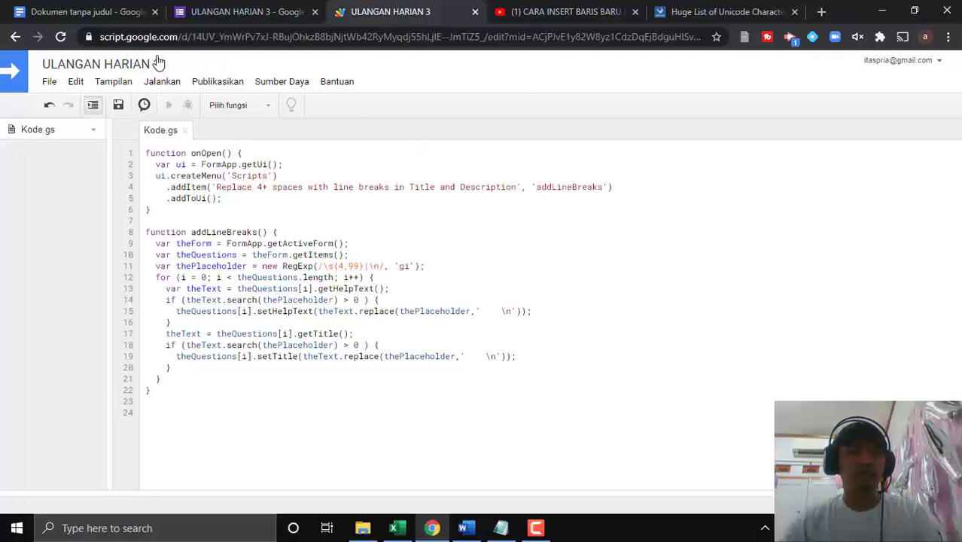
Rename the script project to ULANGAN HARIAN 4 and choose addLineBreaks as the function to run.
click(123, 68)
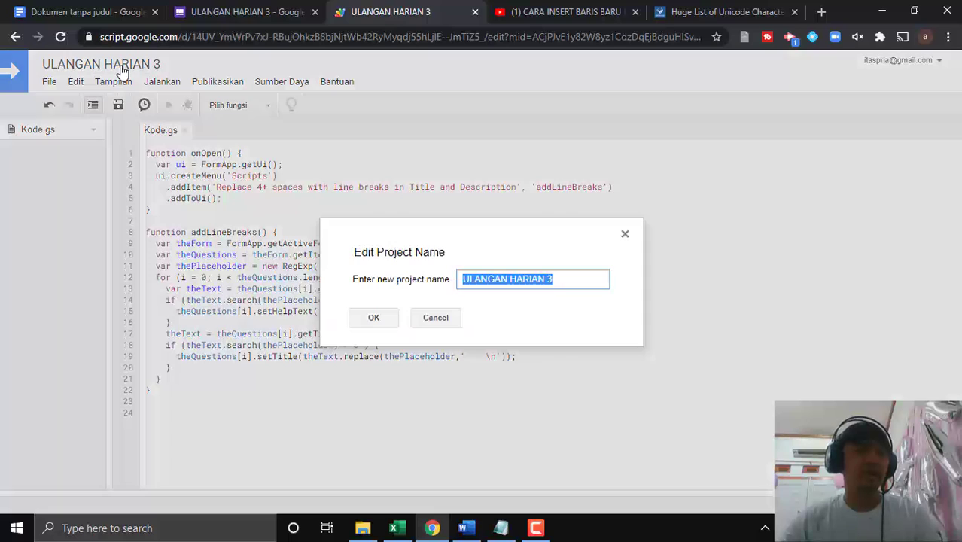
click(563, 277)
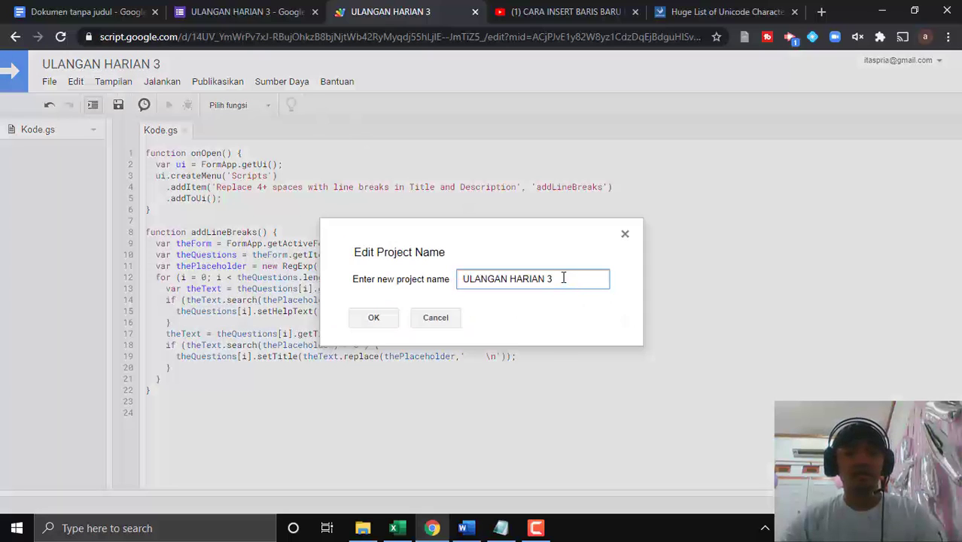
key(BackSpace)
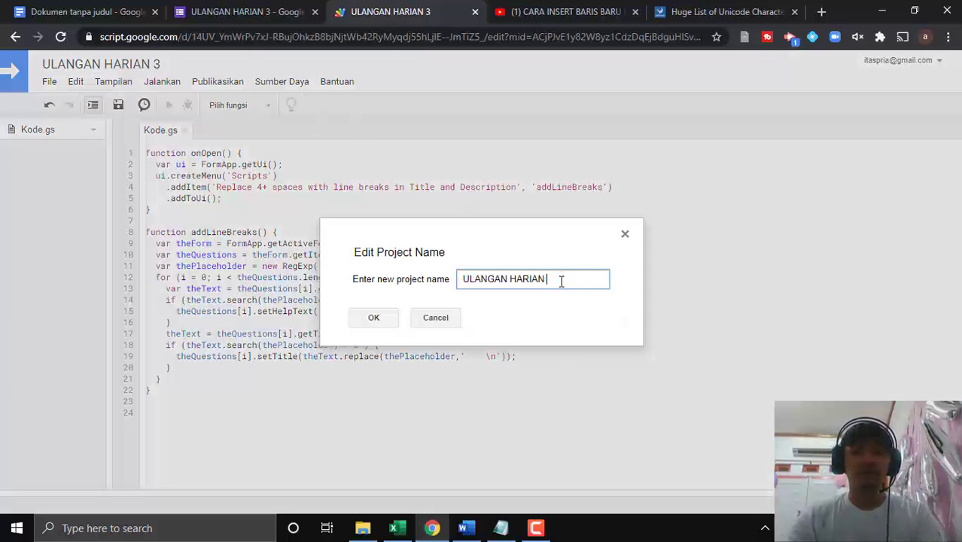
click(375, 319)
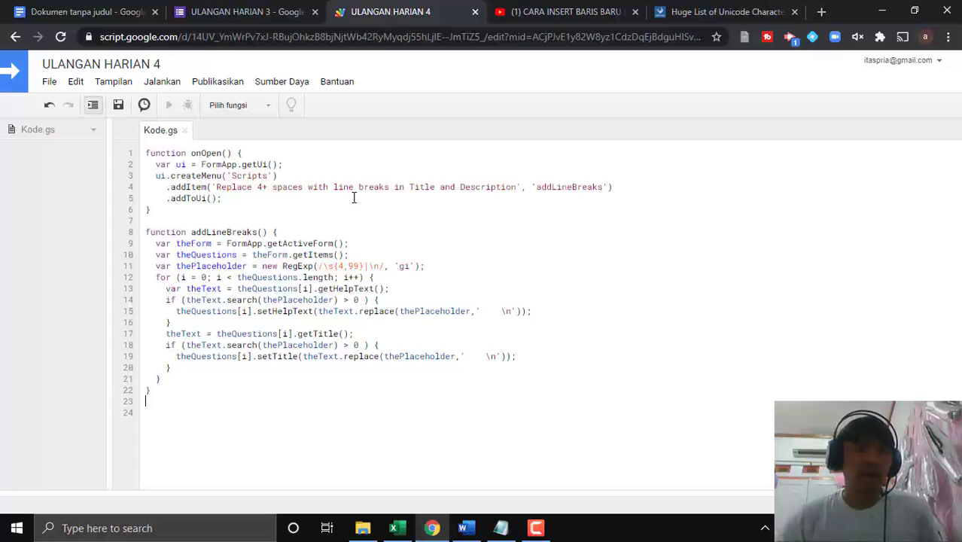
click(270, 106)
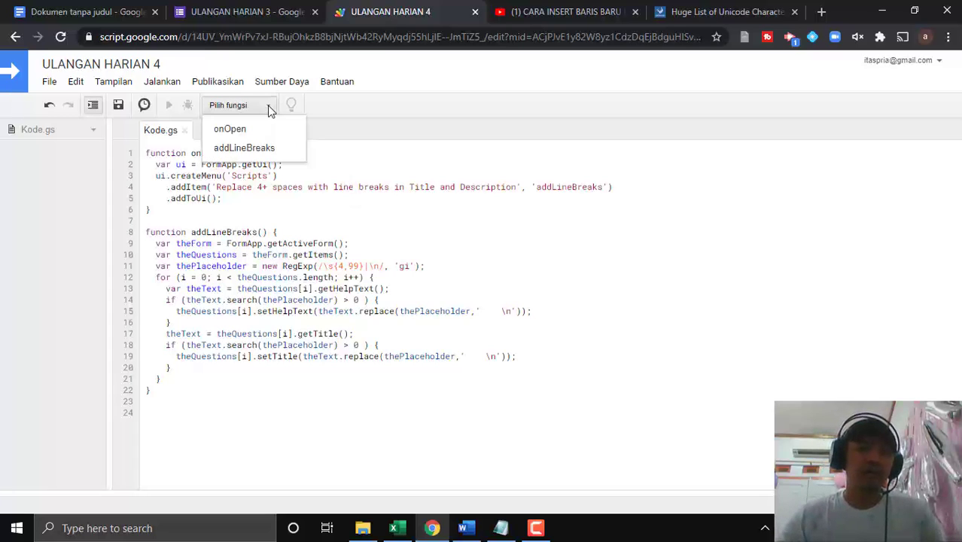
click(254, 153)
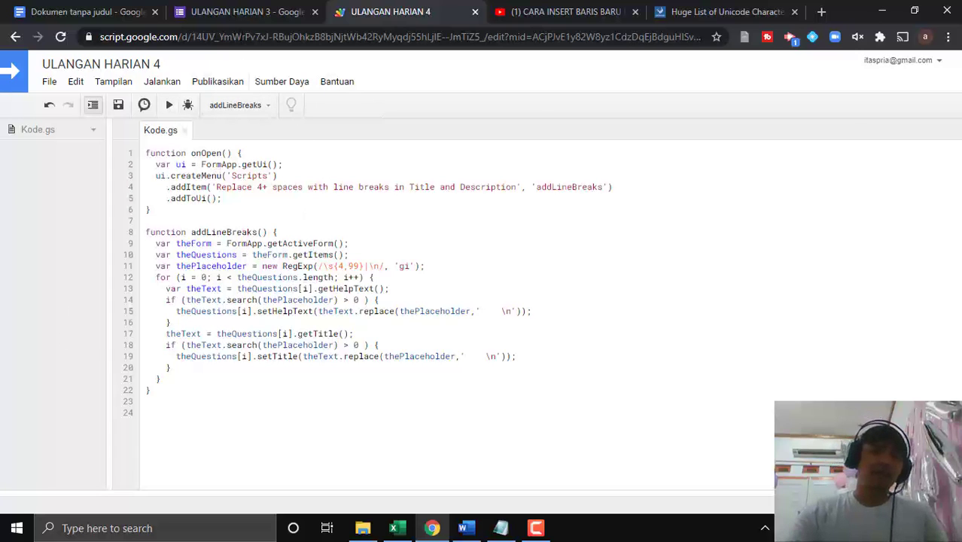
Compare the form question's passage with the title lines, line breaks and indents of the original in the Word document.
click(245, 19)
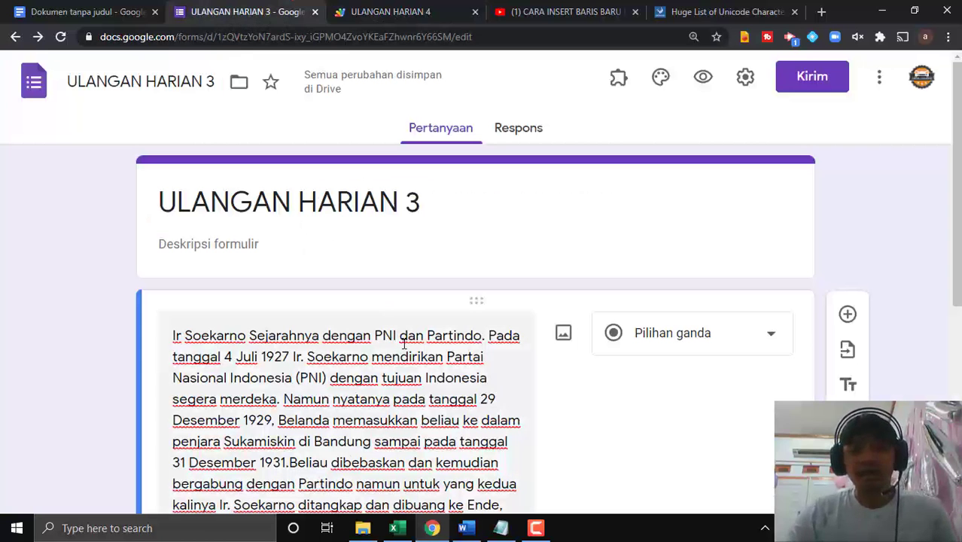
scroll(433, 341, down, 2)
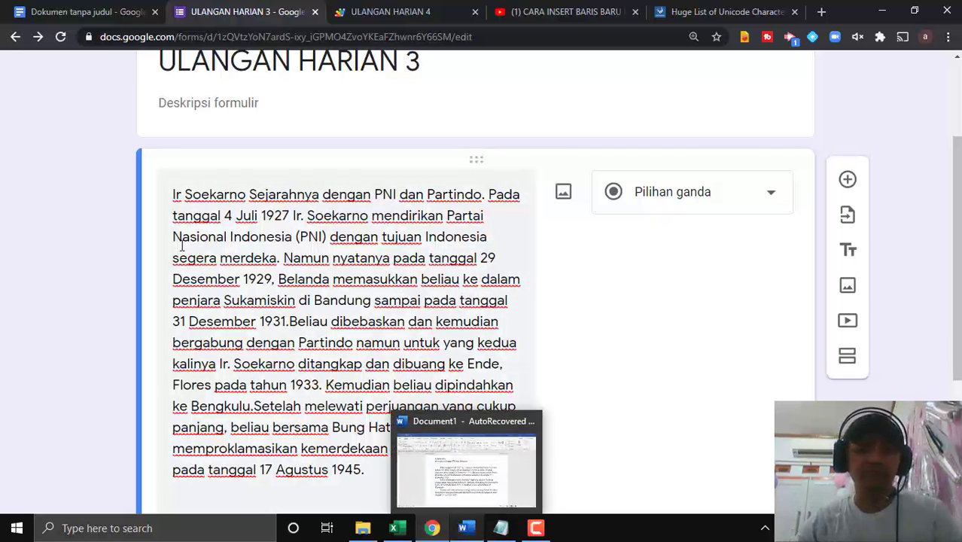
key(alt+Tab)
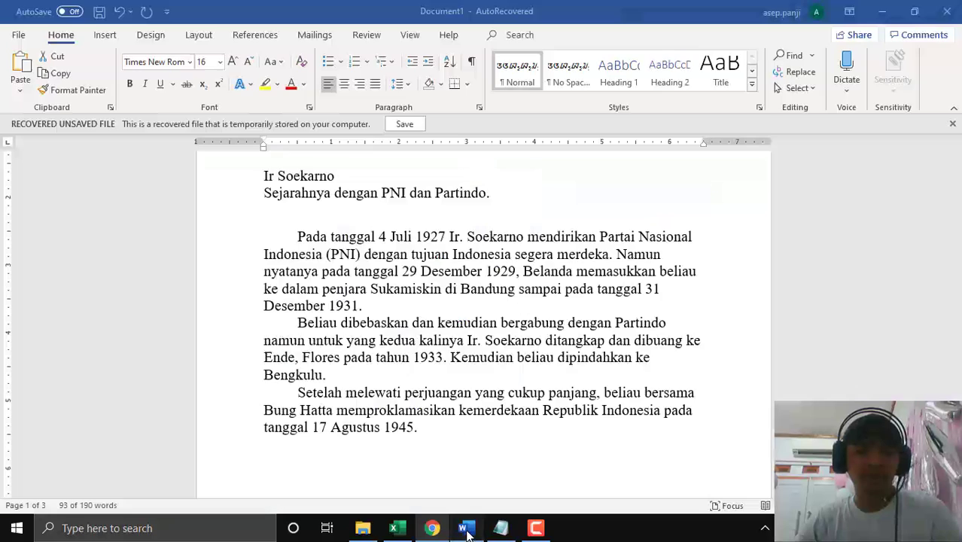
scroll(432, 253, up, 1)
scroll(432, 253, down, 1)
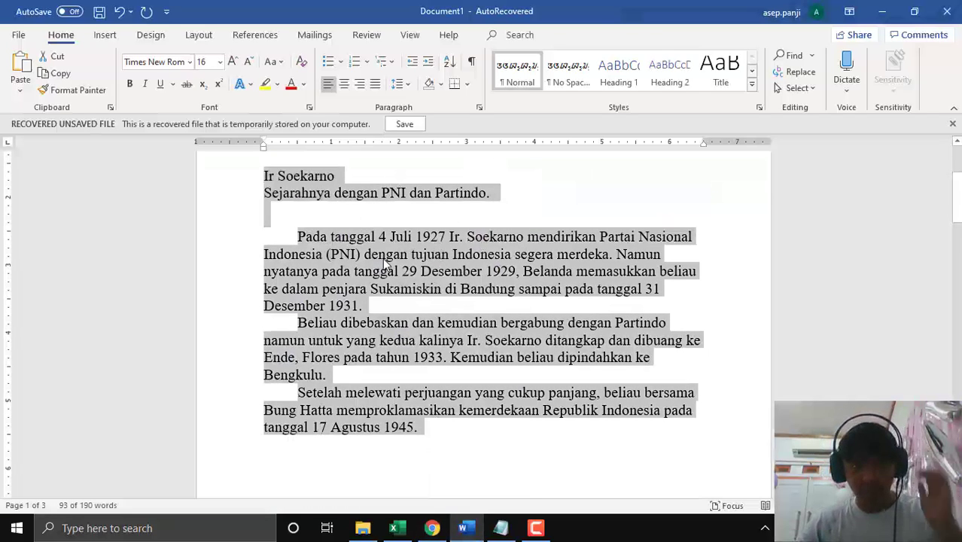
click(296, 181)
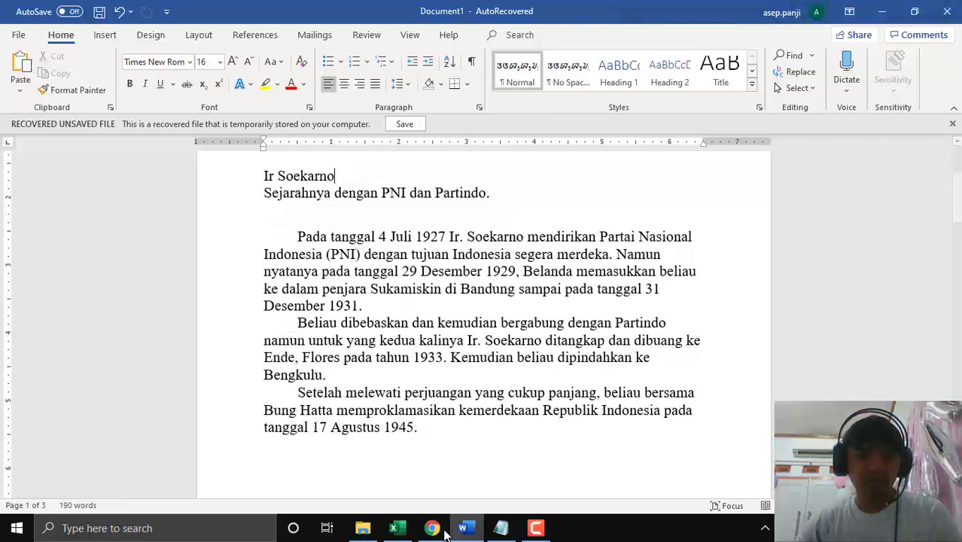
click(432, 527)
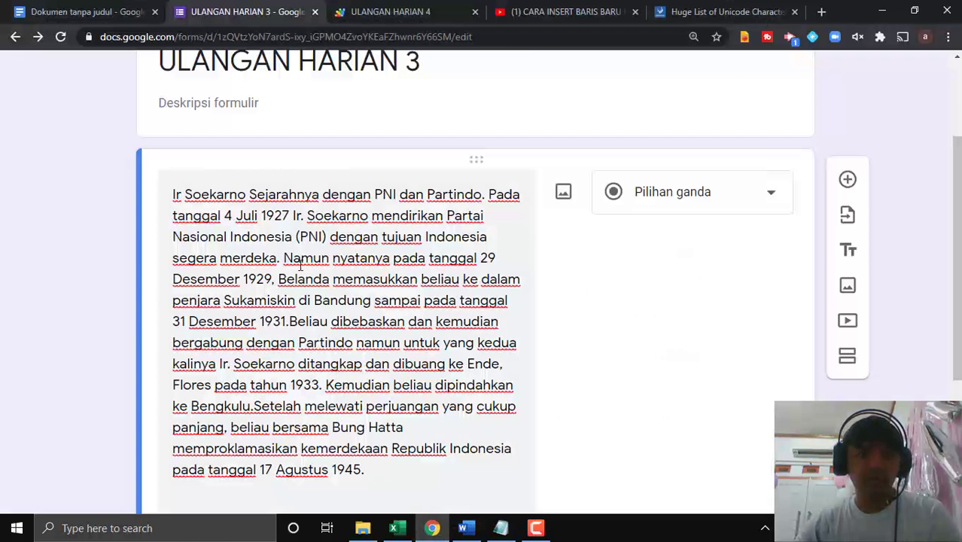
In the question text, separate "Ir Soekarno", "Sejarahnya dengan PNI dan Partindo." and "Pada tanggal 4 Juli 1927" with four spaces each.
key(ctrl+a)
click(249, 194)
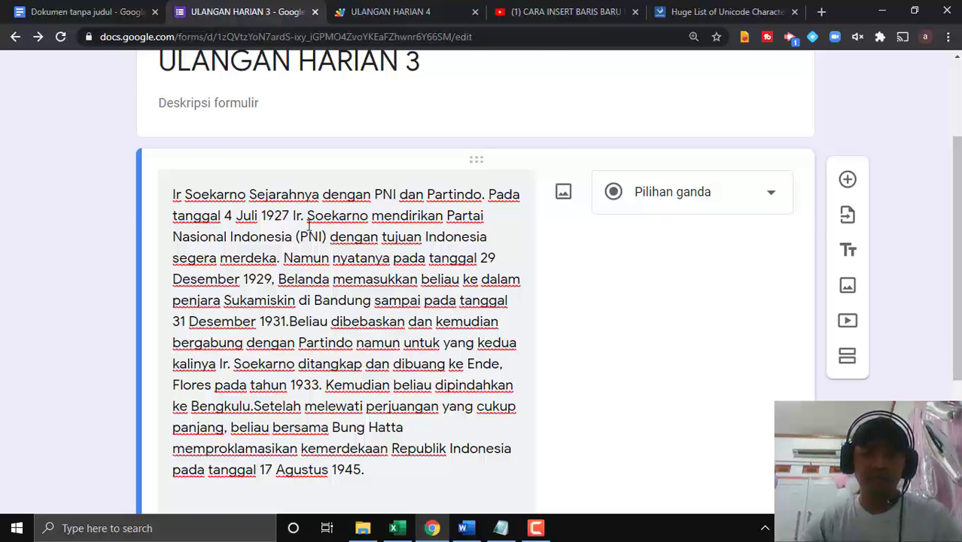
scroll(309, 224, up, 1)
key(Delete)
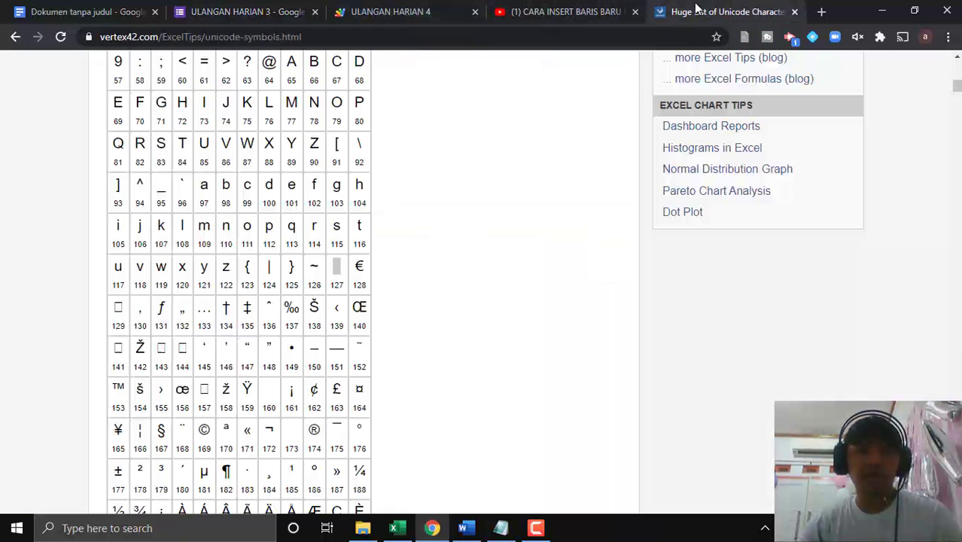
Run the addLineBreaks function in the Apps Script project and check the line breaks in the form question.
click(707, 11)
click(557, 11)
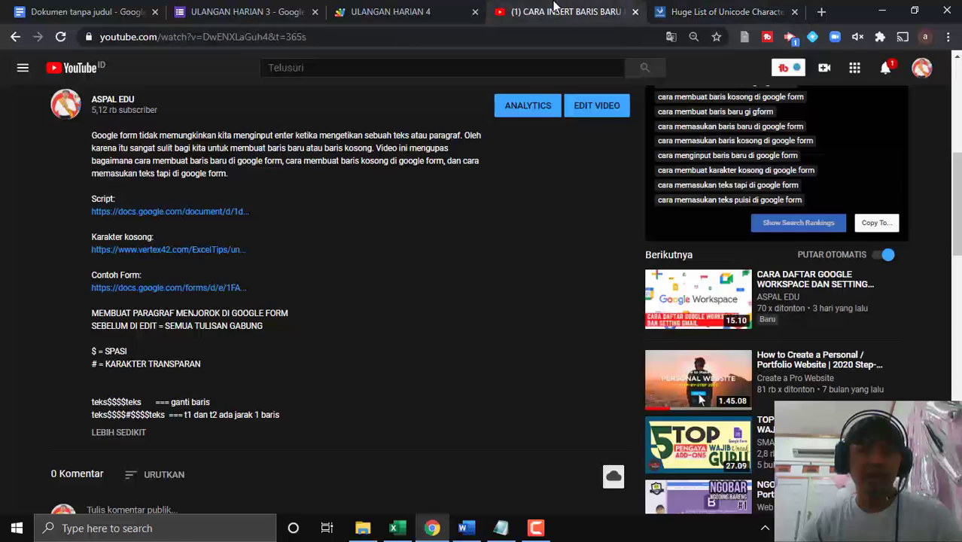
click(423, 8)
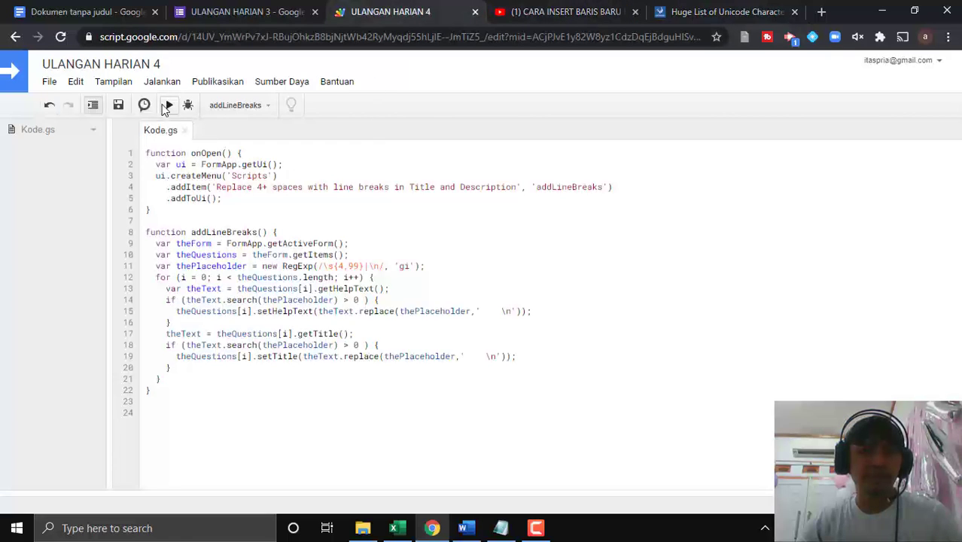
click(170, 106)
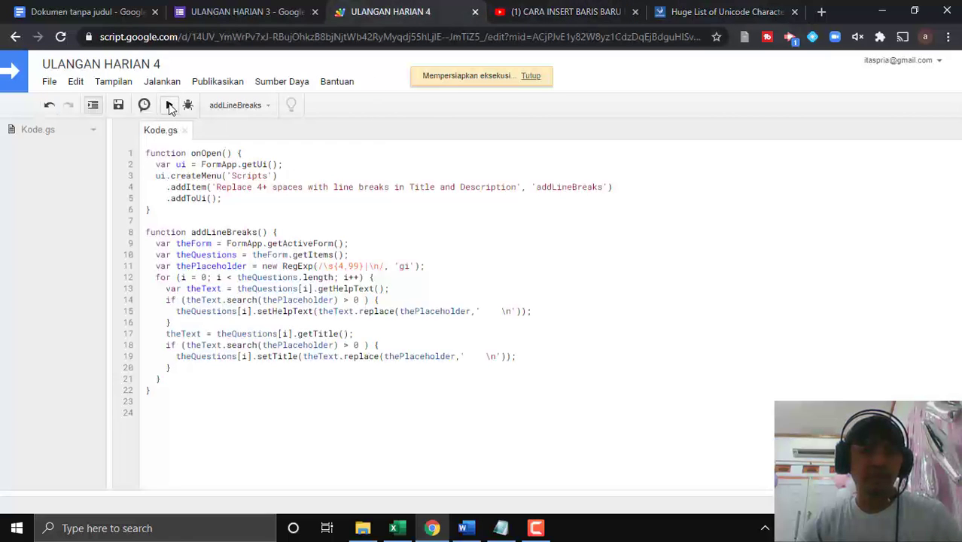
click(252, 15)
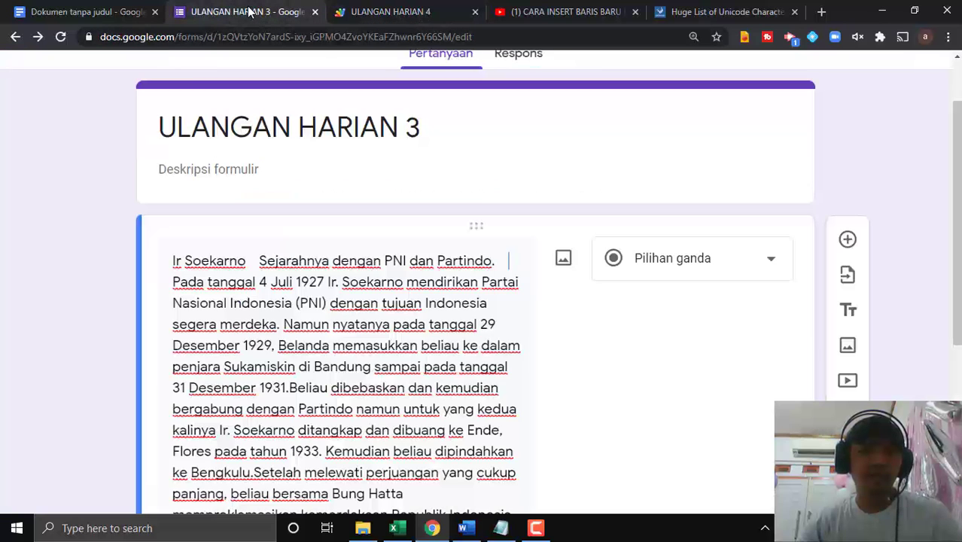
scroll(265, 252, down, 1)
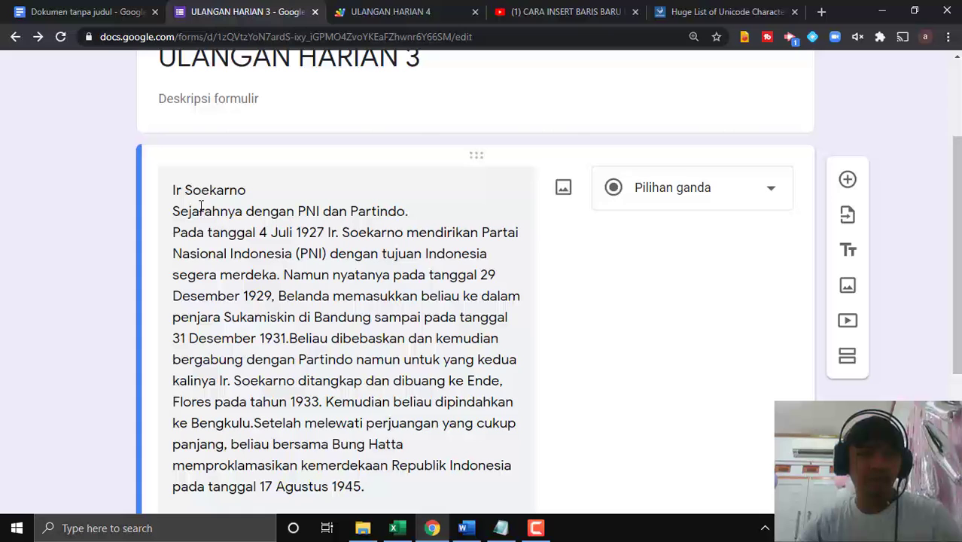
click(413, 211)
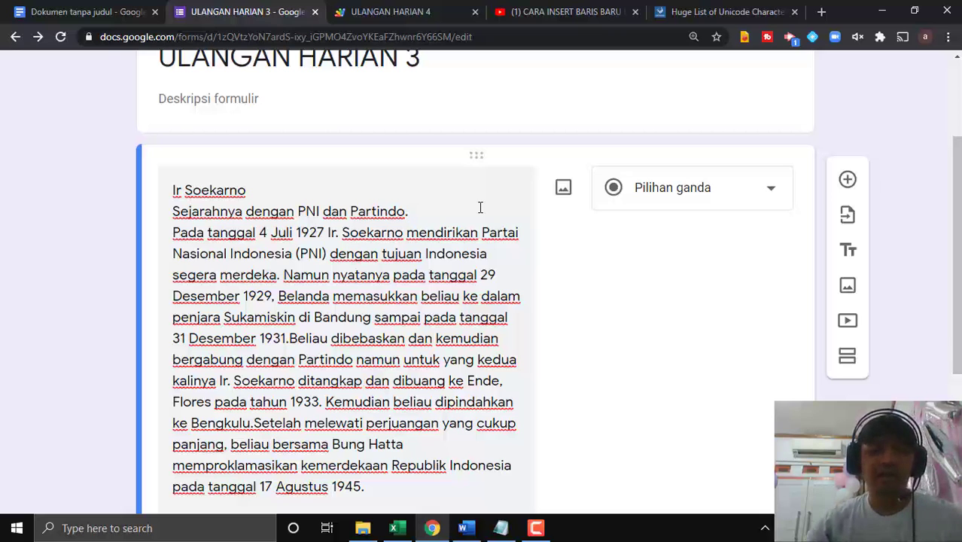
Switch to Notepad, examine the paragraph patterns with spaces and transparent characters, and select the "Karakter kosong" link.
click(500, 527)
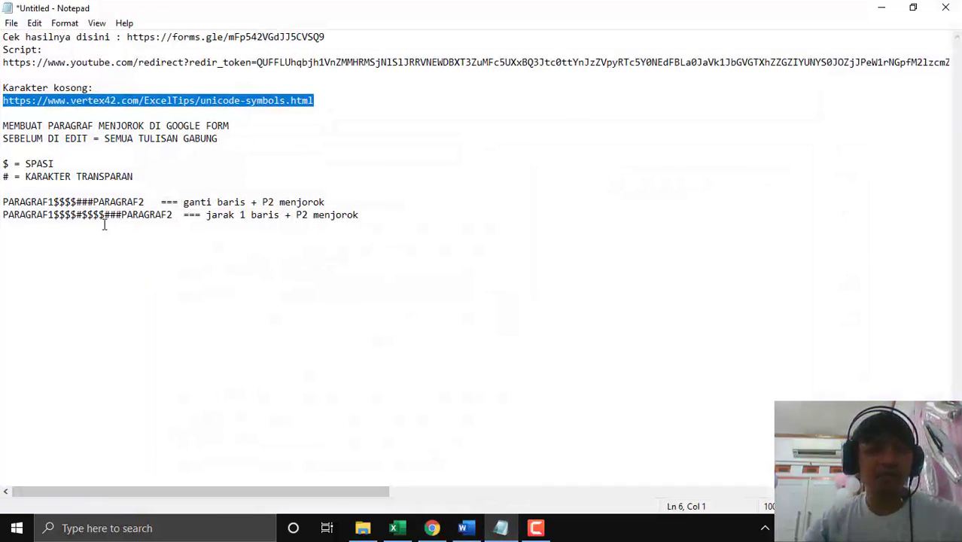
click(98, 217)
mouse_move(76, 201)
mouse_down()
mouse_move(53, 204)
mouse_move(77, 201)
mouse_up()
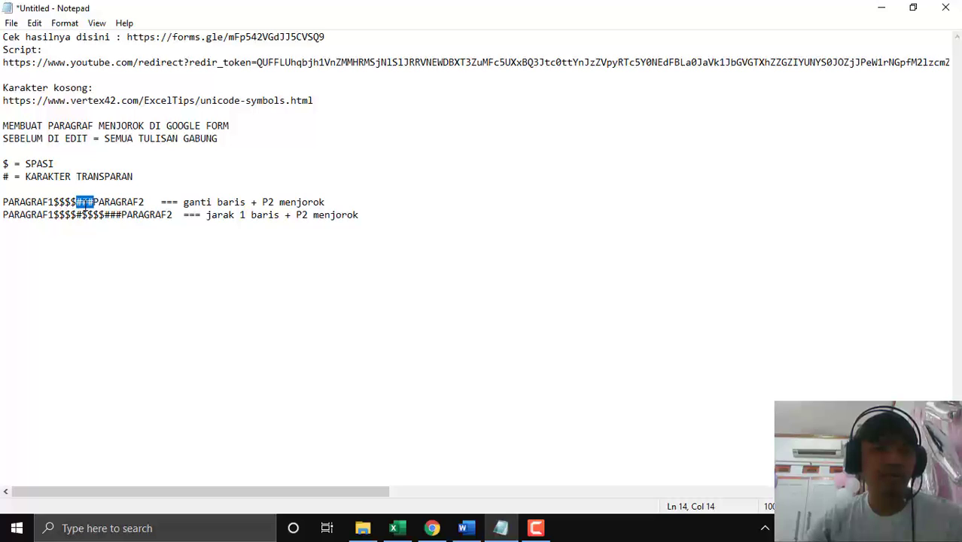
click(93, 202)
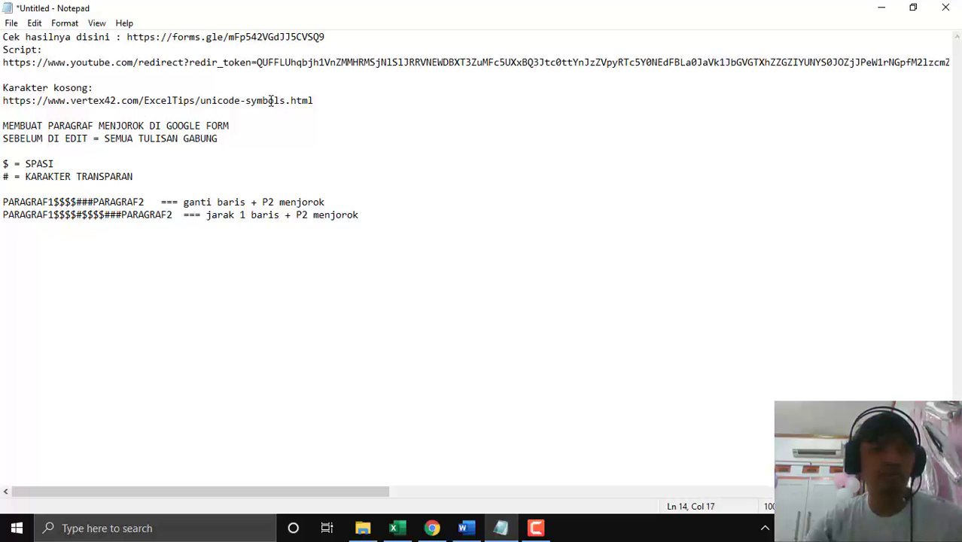
drag(337, 101, 3, 105)
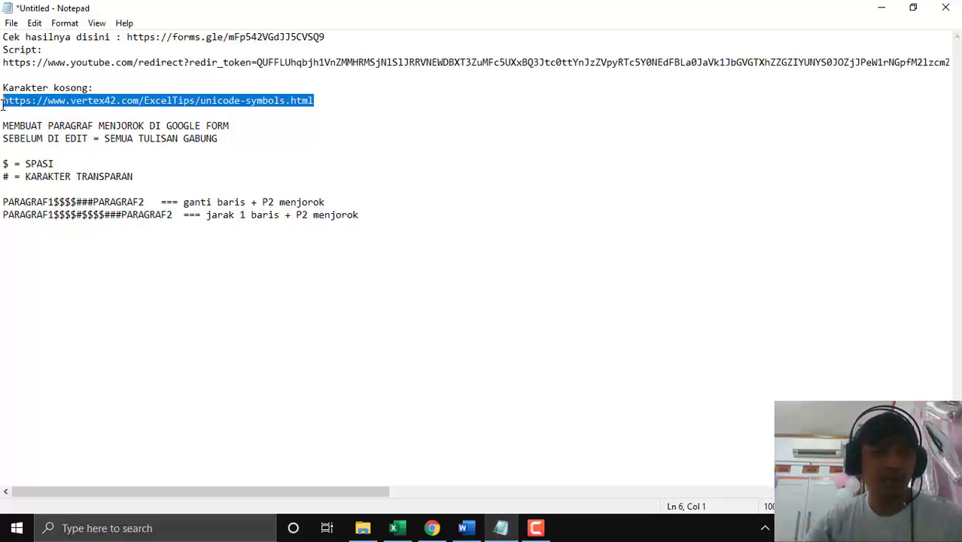
Compare the form question and the Word original with the PARAGRAF1$$$$###PARAGRAF2 line-break-and-indent pattern in Notepad.
click(345, 104)
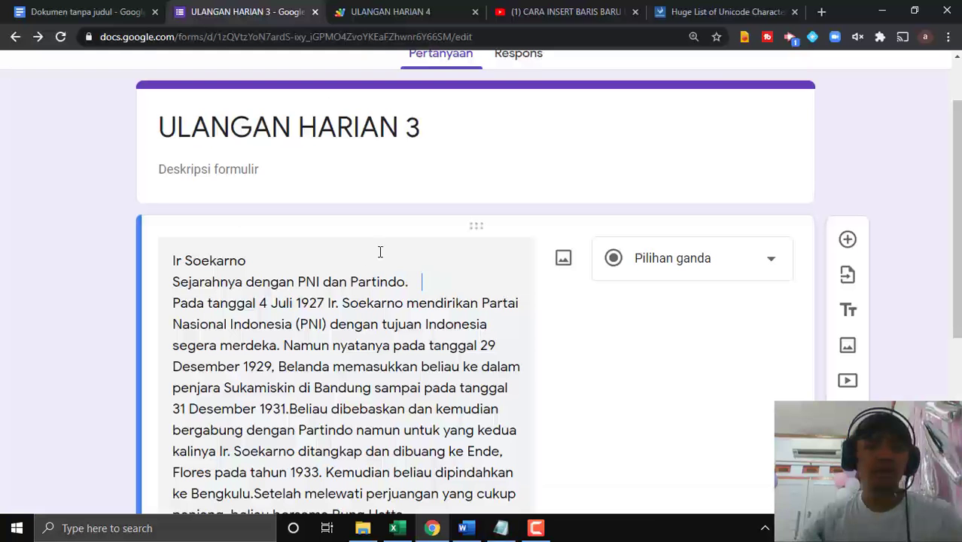
key(alt+Tab)
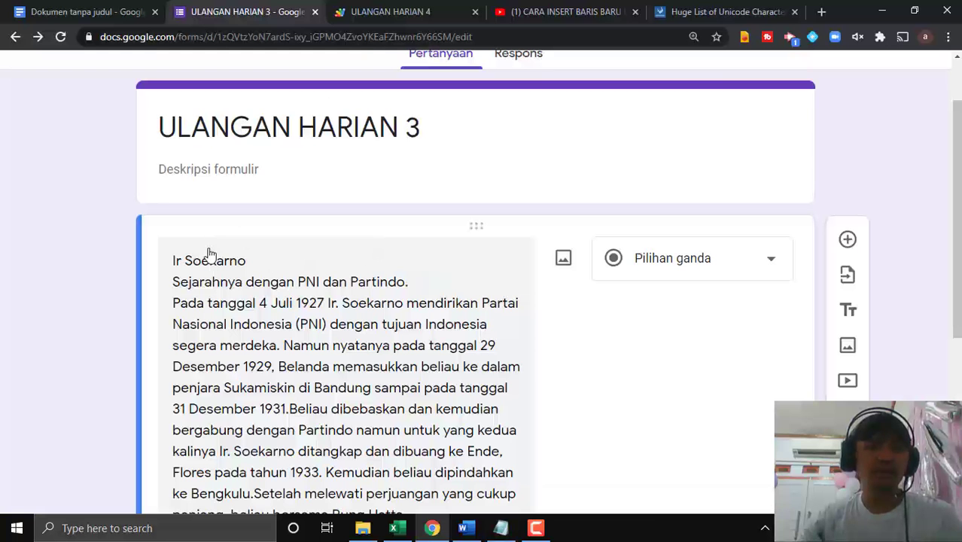
click(413, 283)
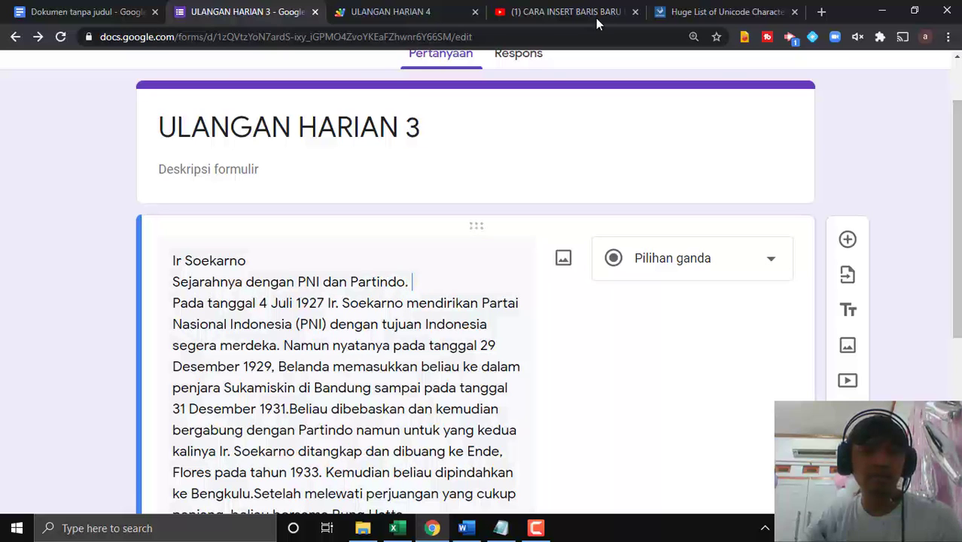
click(466, 528)
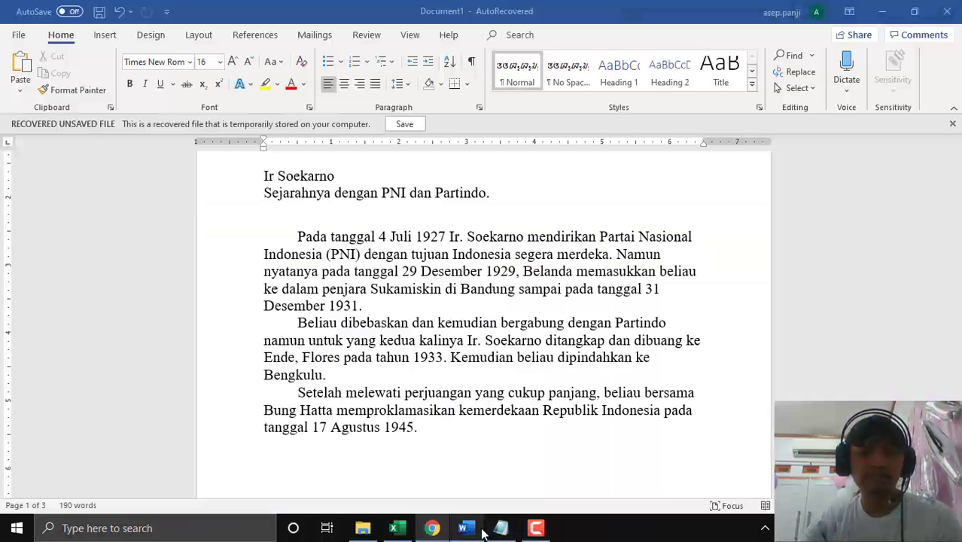
click(508, 530)
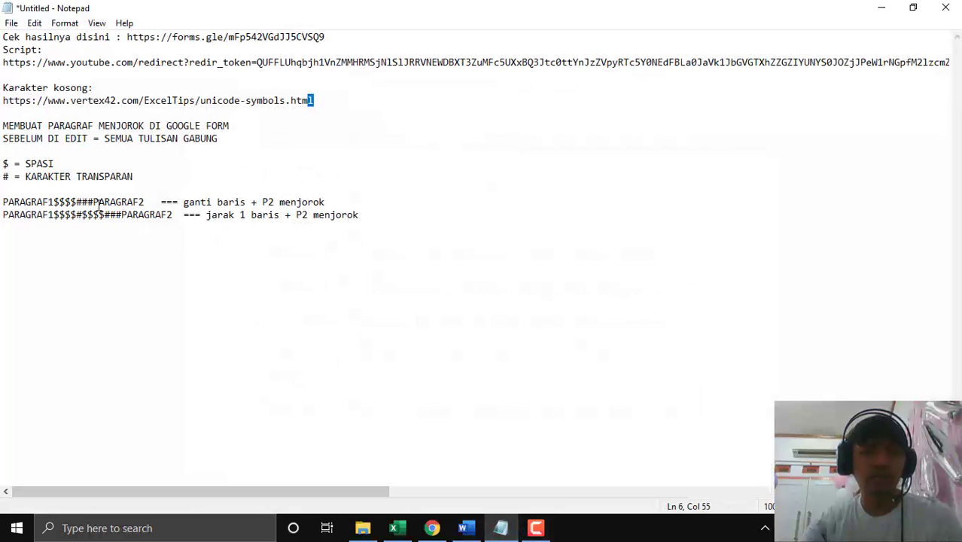
drag(93, 201, 60, 201)
click(77, 203)
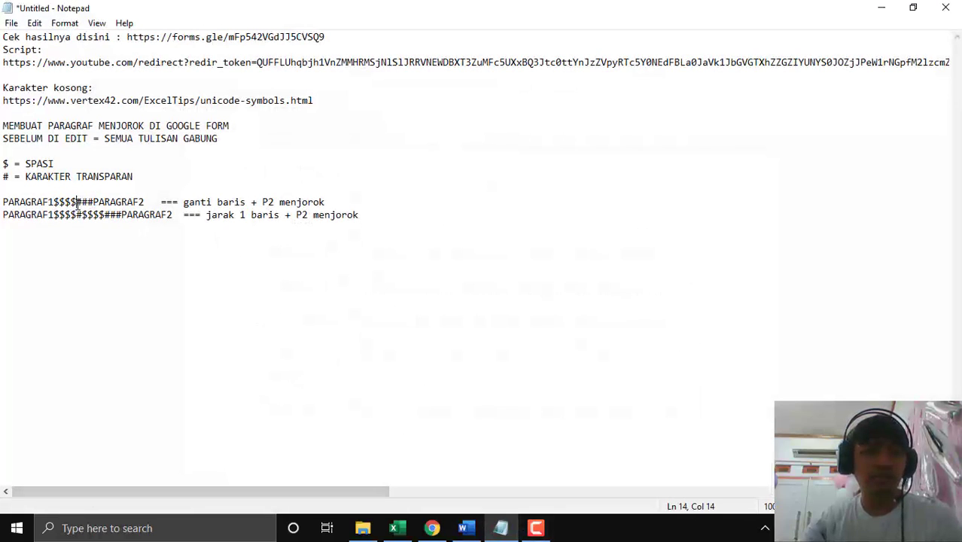
click(882, 7)
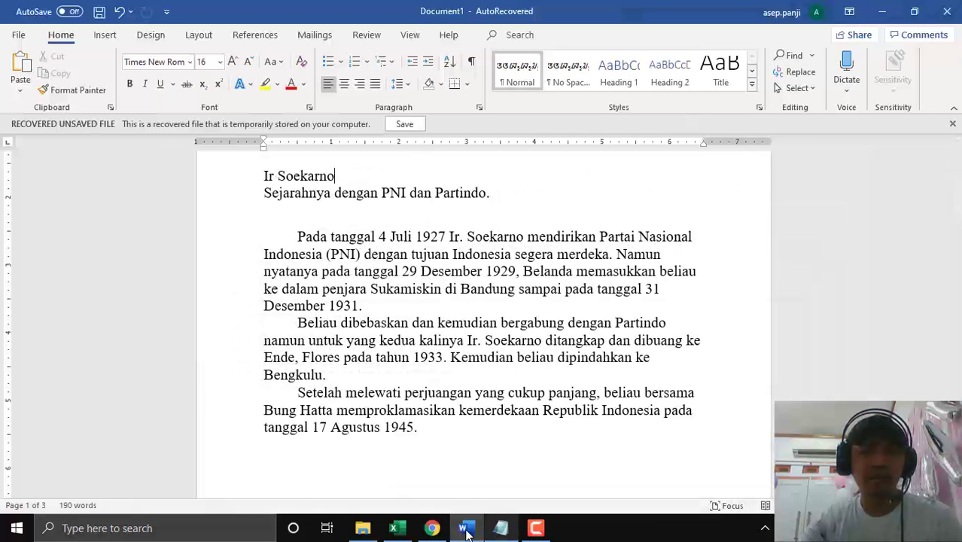
Back in the form question, replace the gap between "Partindo." and "Pada tanggal 4 Juli 1927" with spaces and transparent characters following the $$$$### pattern.
click(431, 528)
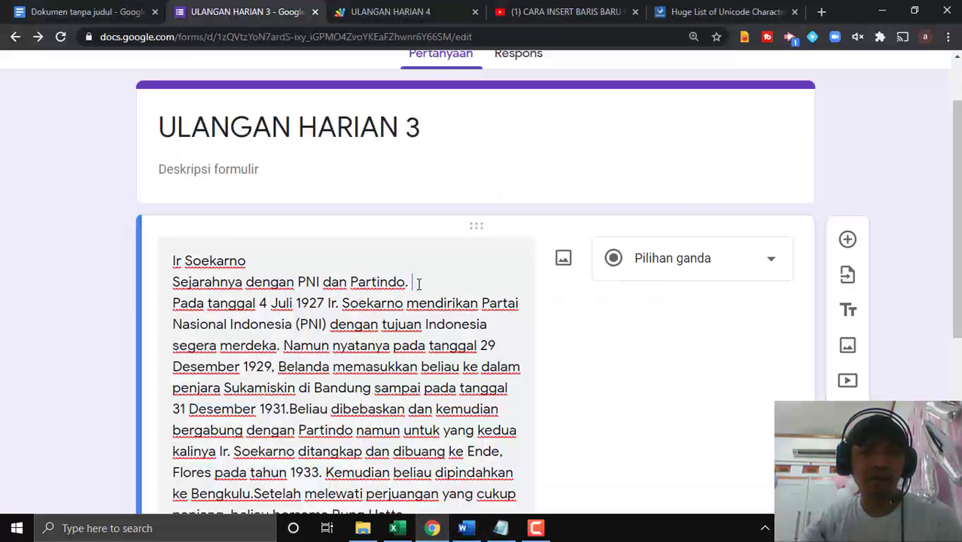
drag(422, 281, 408, 282)
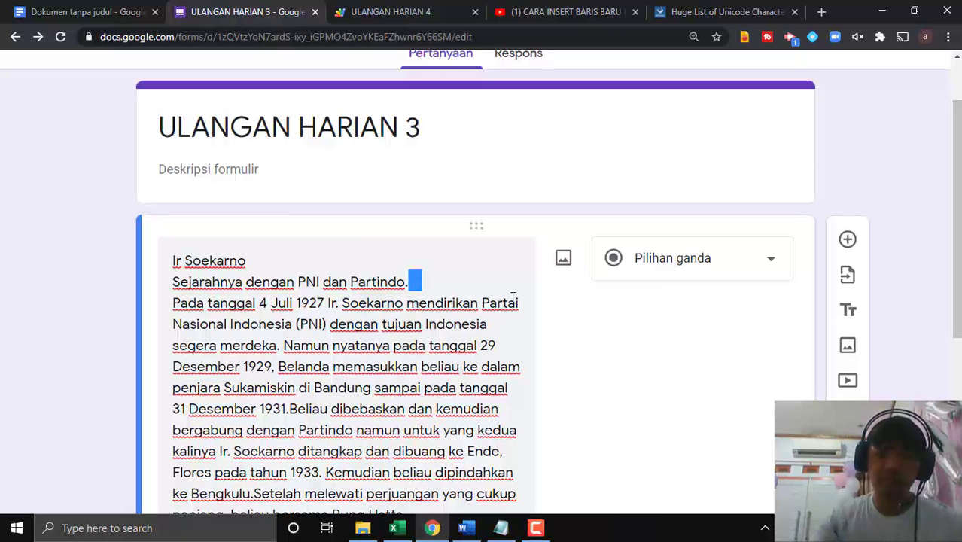
key(Delete)
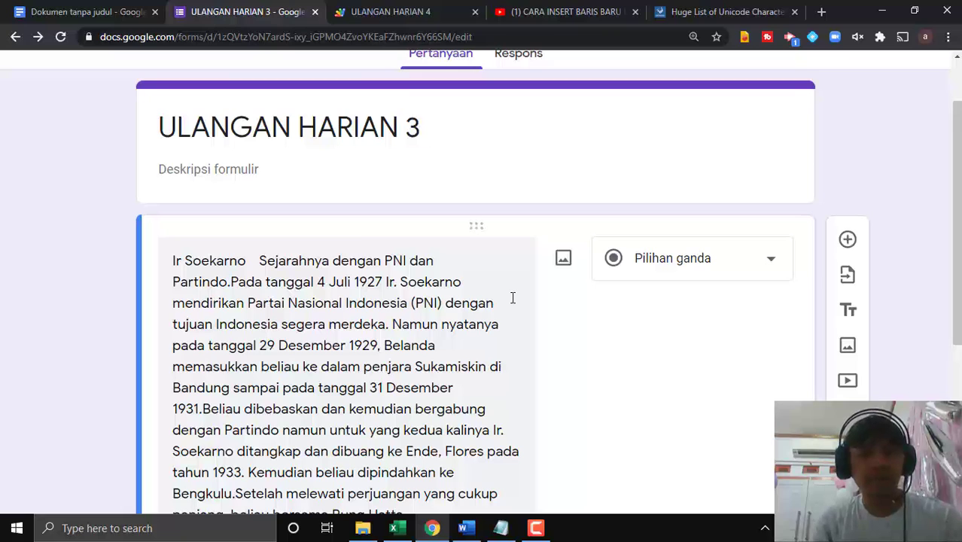
key(Return)
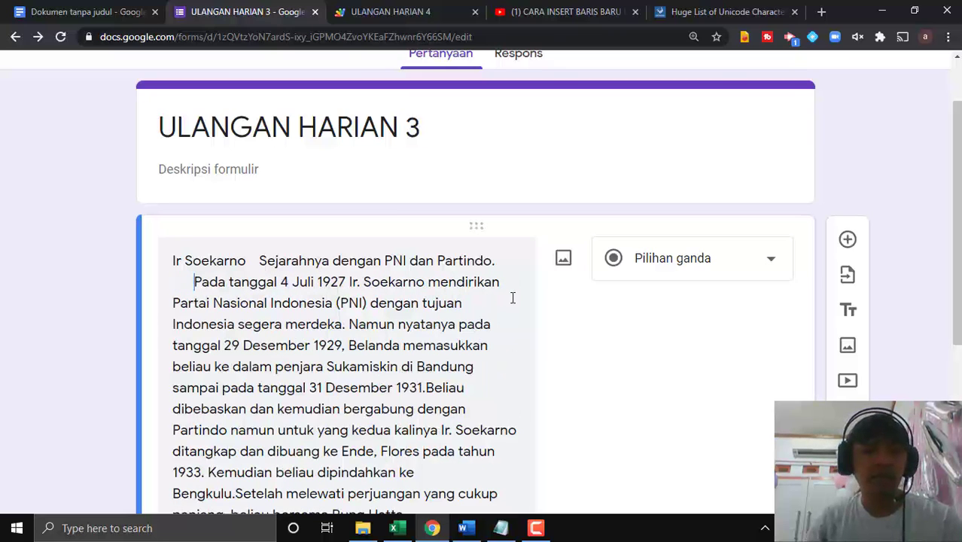
Run the addLineBreaks function and check the indent of the "Pada tanggal 4 Juli 1927" paragraph in the form question.
click(386, 11)
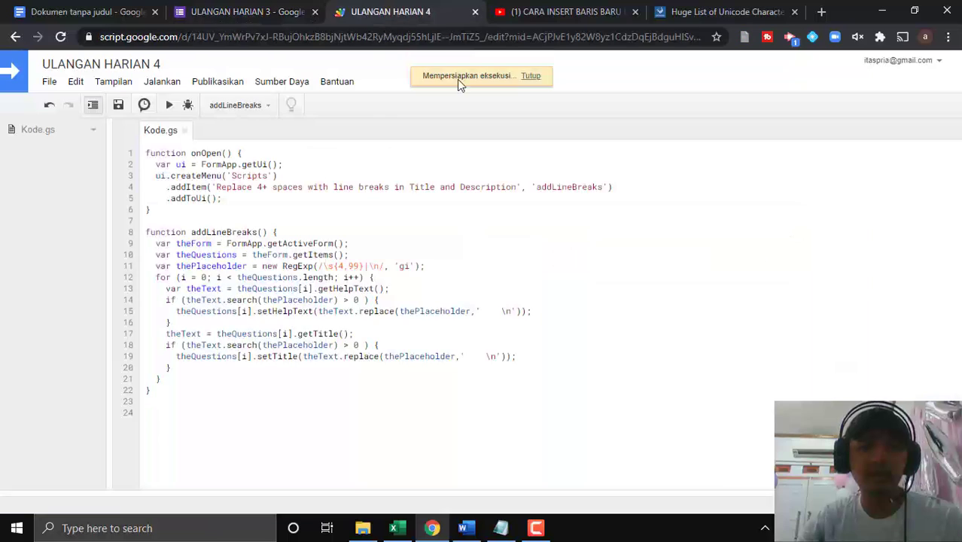
click(170, 104)
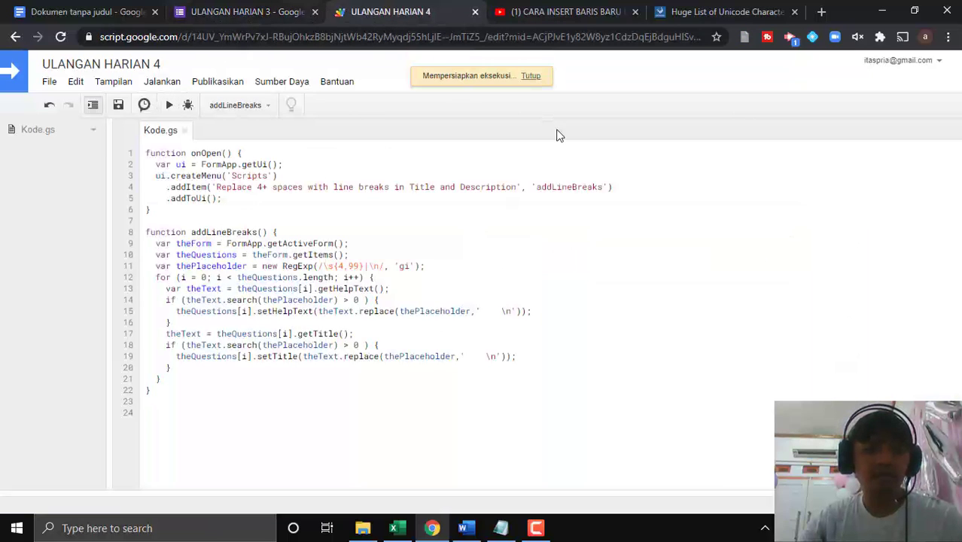
click(249, 11)
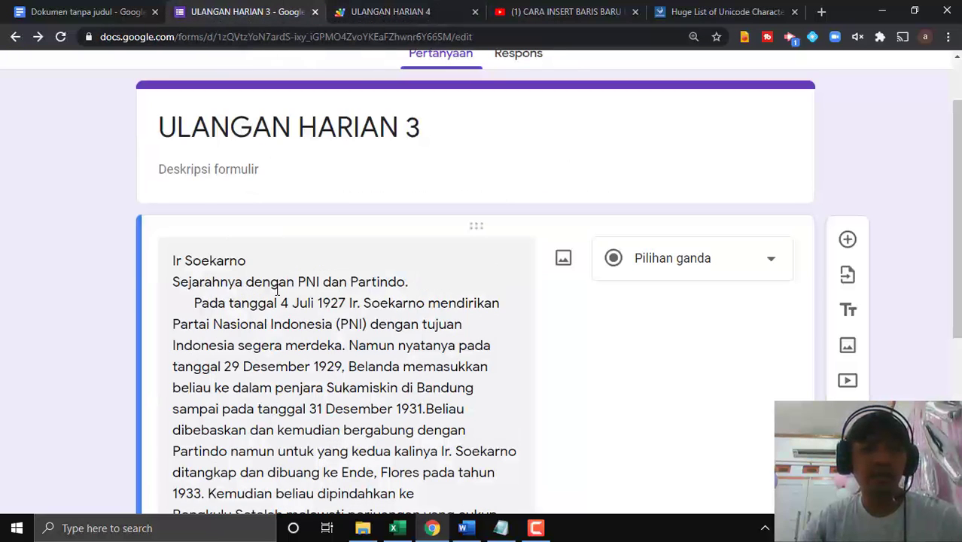
click(196, 315)
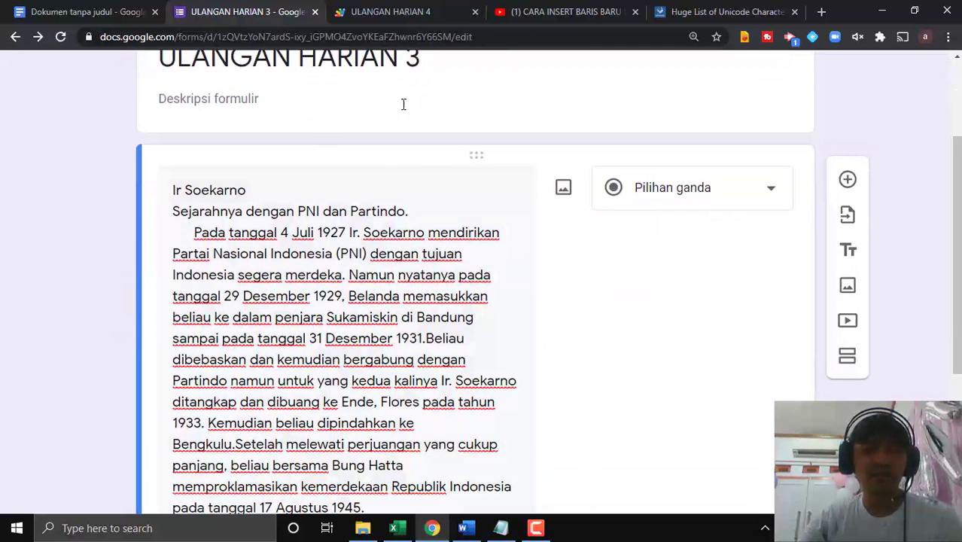
scroll(547, 229, down, 2)
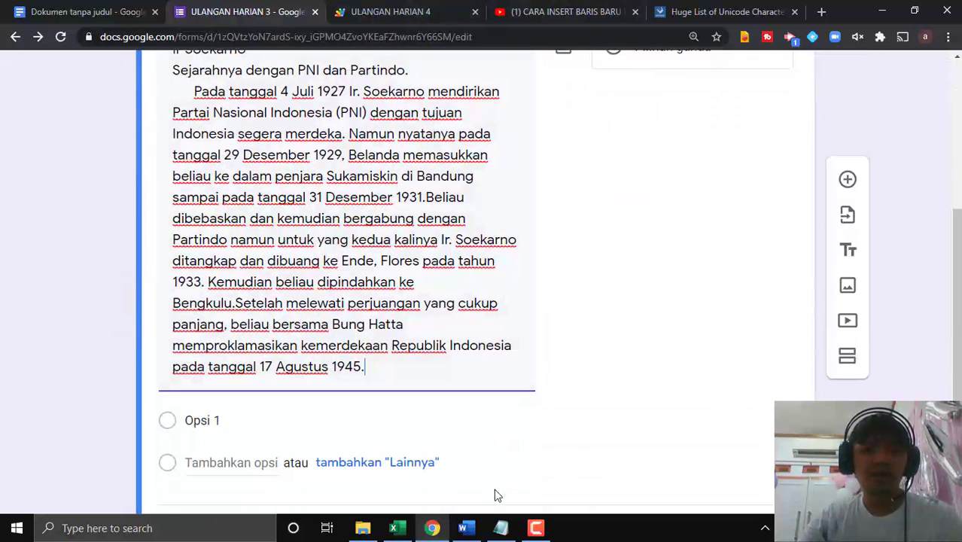
Following the Word original, insert spaces and transparent characters before "Beliau dibebaskan" and "Setelah melewati" in the question text.
click(462, 527)
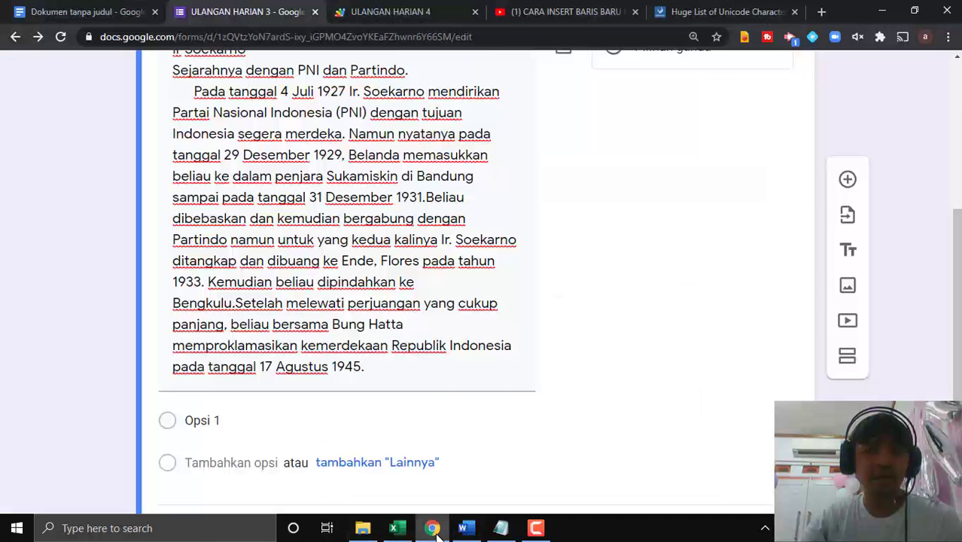
click(431, 527)
scroll(293, 322, up, 3)
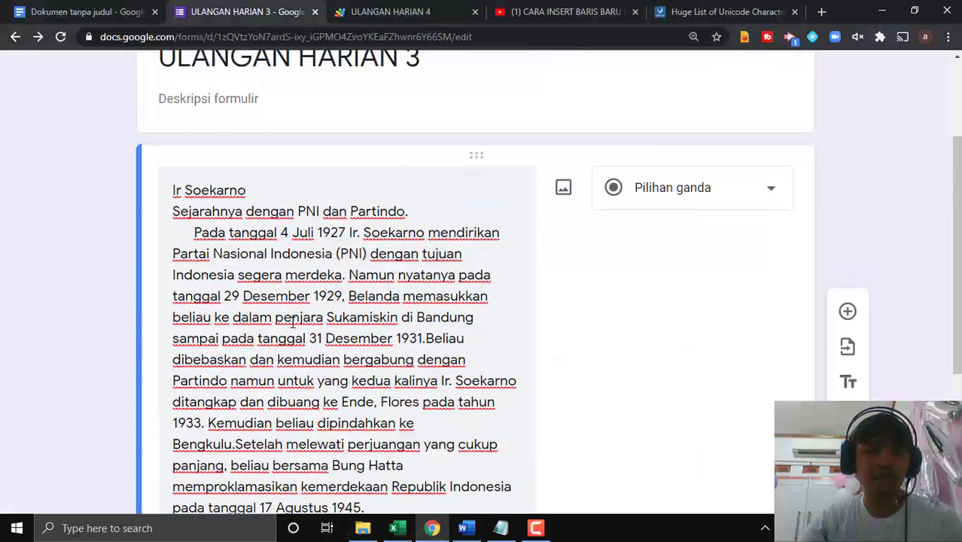
scroll(293, 322, down, 1)
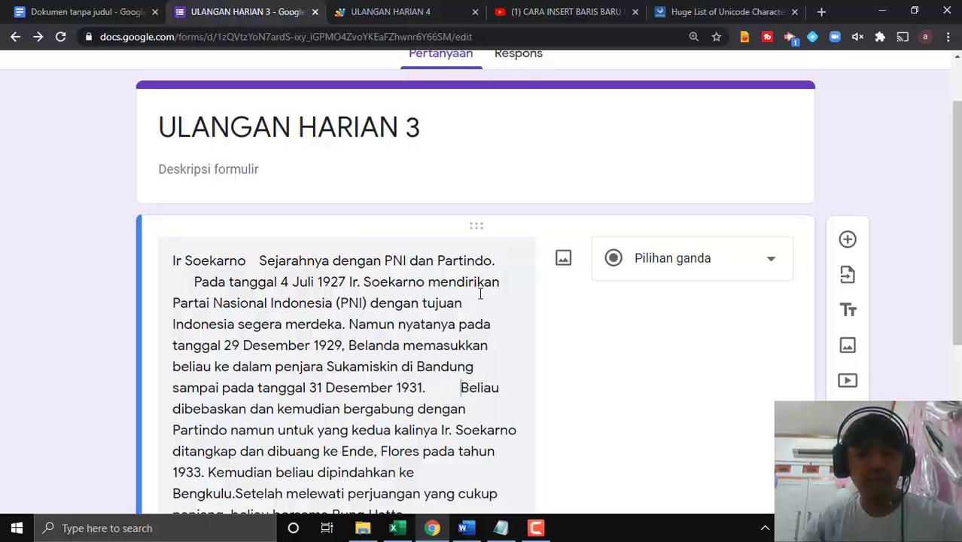
scroll(476, 282, down, 2)
click(463, 528)
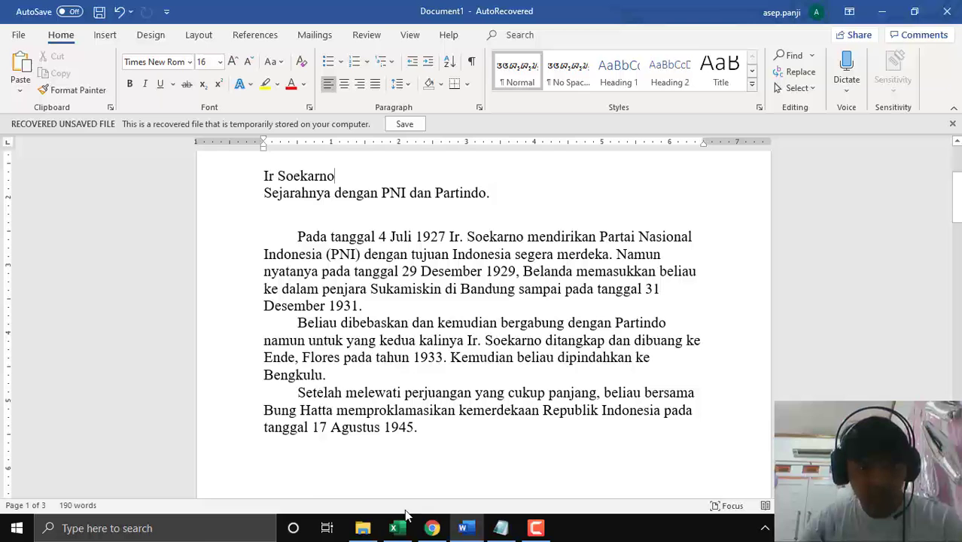
click(441, 531)
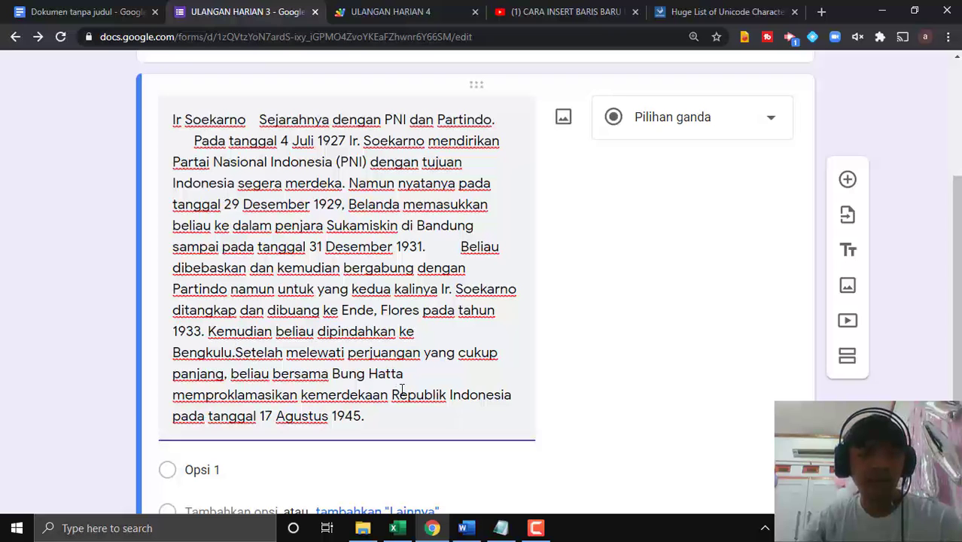
key(Return)
scroll(402, 392, up, 2)
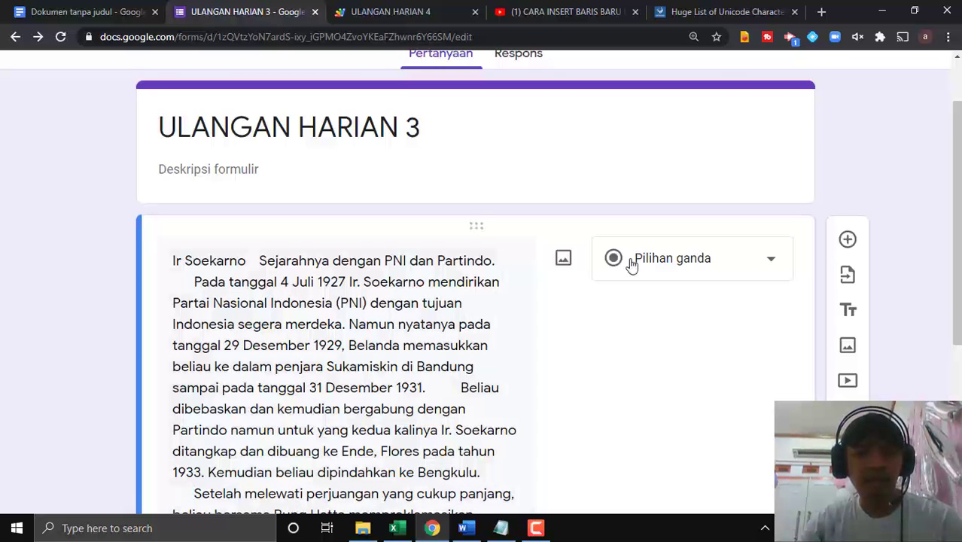
scroll(501, 306, down, 1)
Run addLineBreaks again and check the line breaks and indents of all three paragraphs in the form question.
click(435, 10)
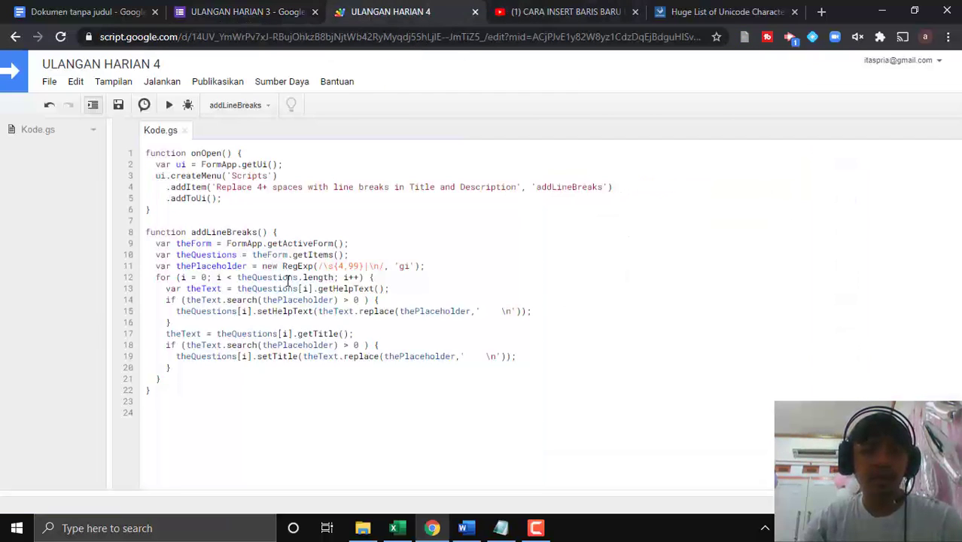
click(170, 105)
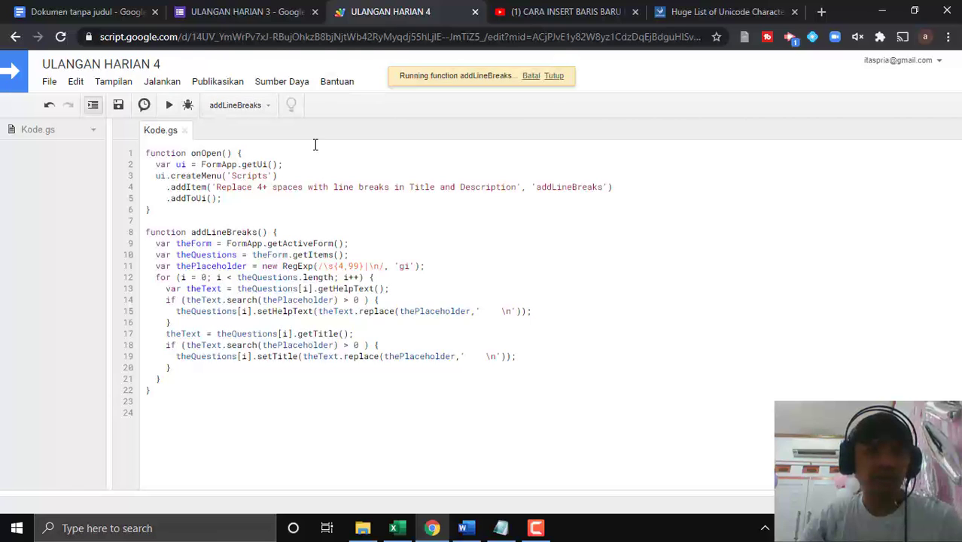
click(237, 13)
scroll(248, 316, down, 2)
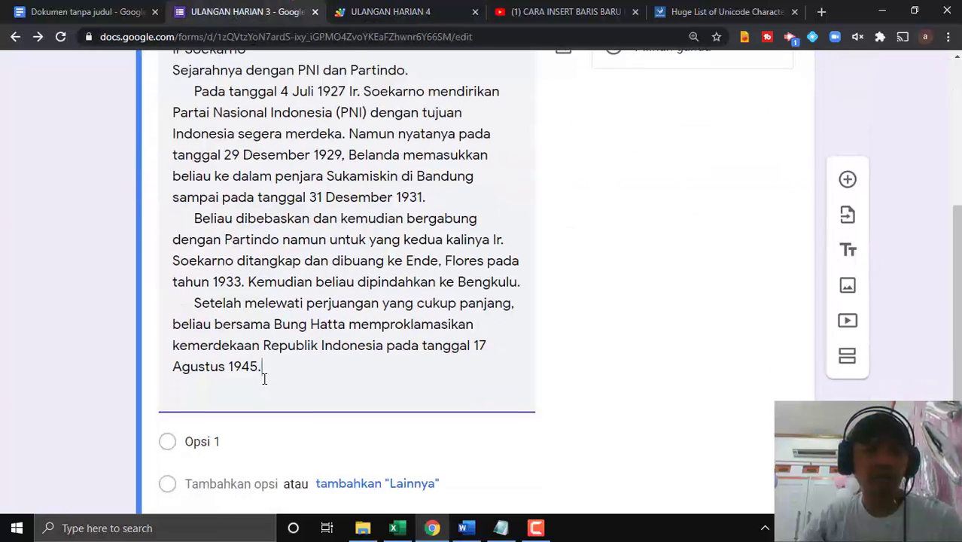
scroll(249, 316, up, 2)
scroll(235, 275, down, 2)
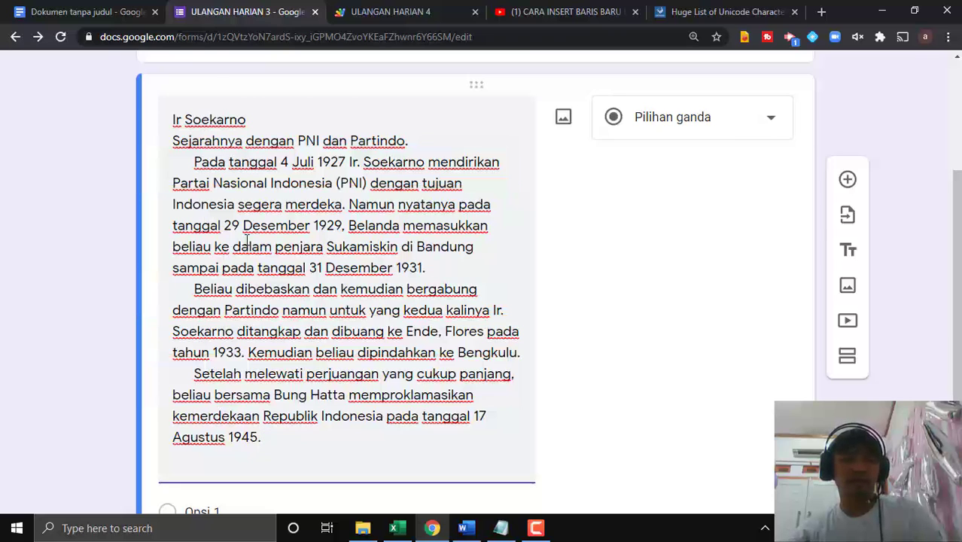
scroll(364, 207, up, 1)
scroll(364, 207, down, 2)
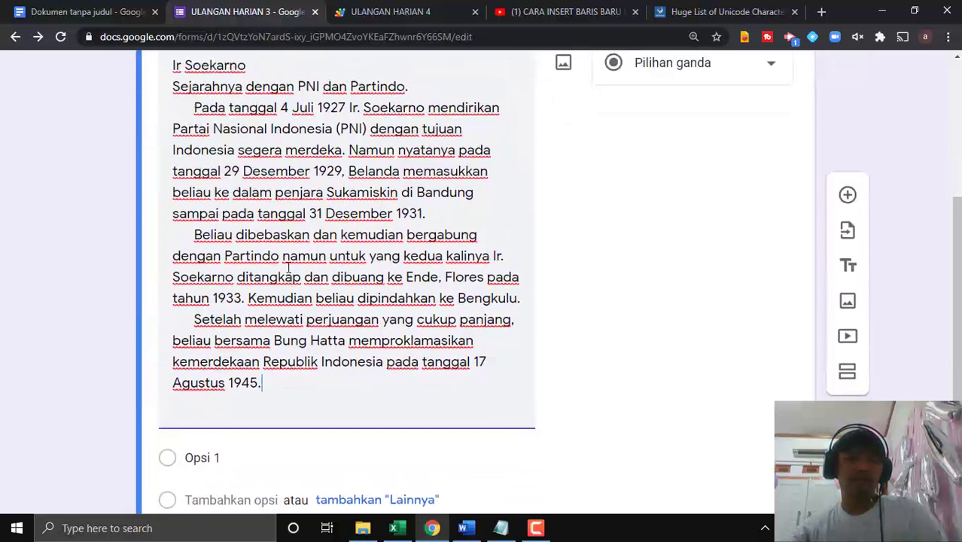
scroll(422, 301, up, 2)
scroll(475, 419, down, 1)
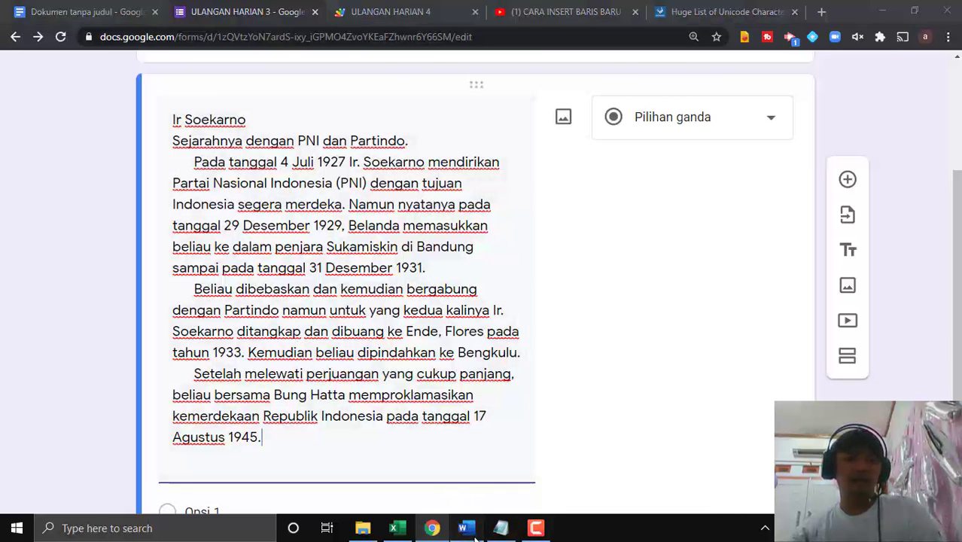
In Word, examine the TIPE 2 text, noting the blank lines between its indented paragraphs.
key(alt+Tab)
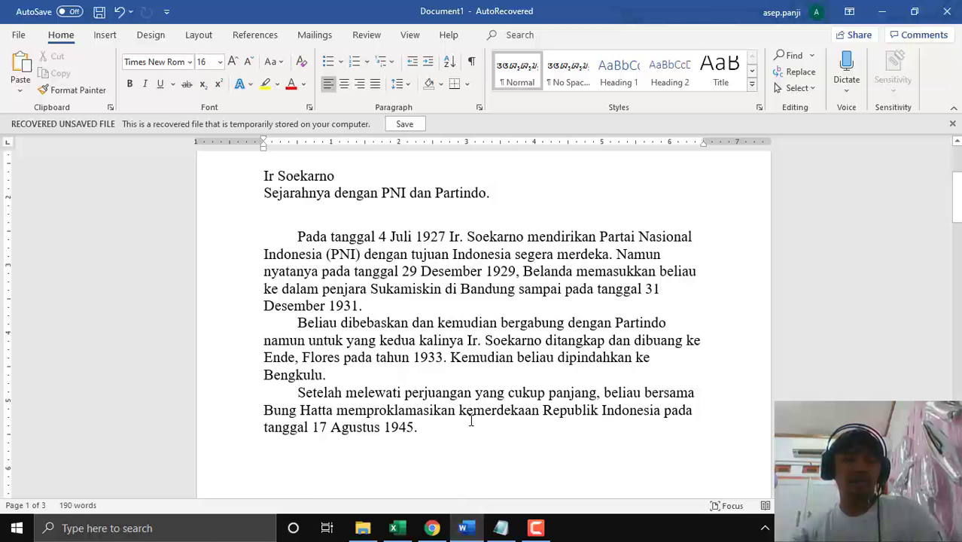
scroll(471, 422, down, 12)
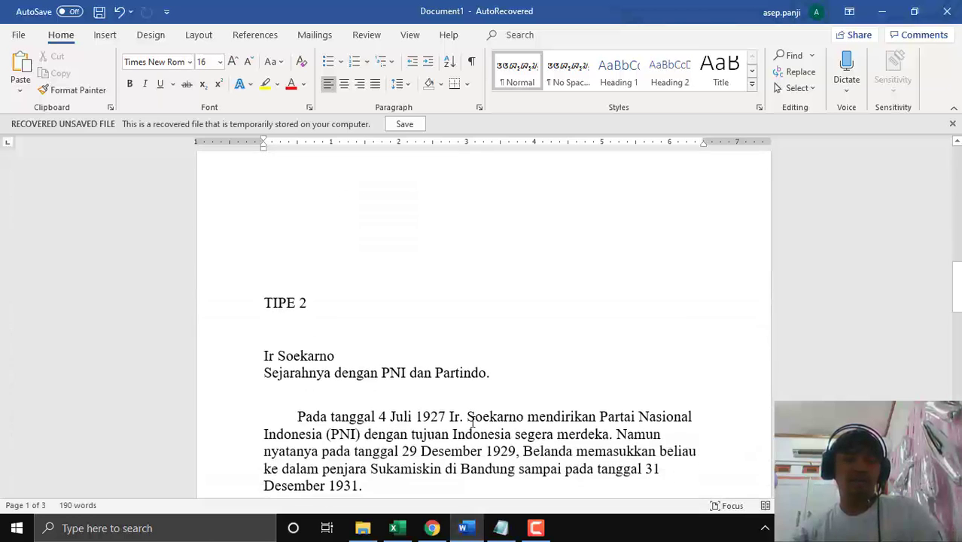
scroll(472, 422, down, 6)
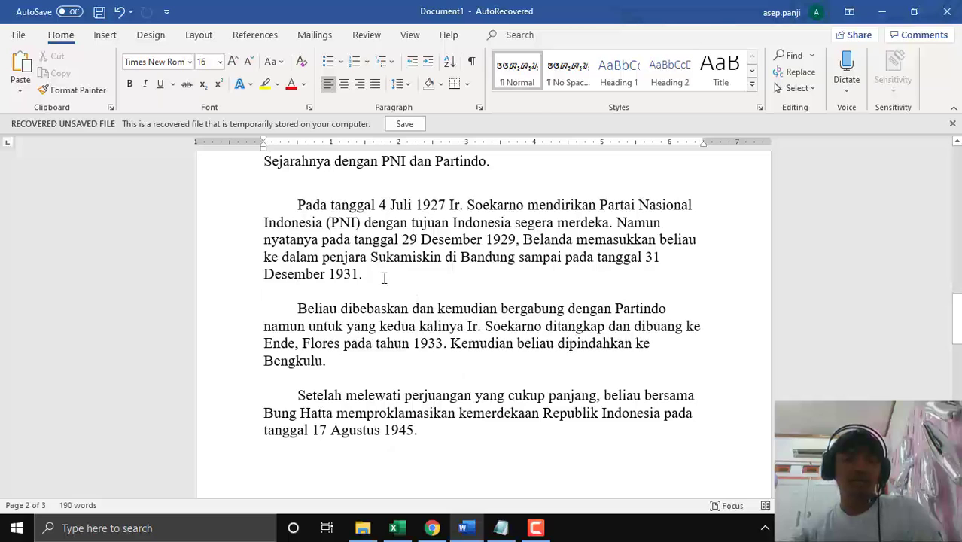
click(367, 294)
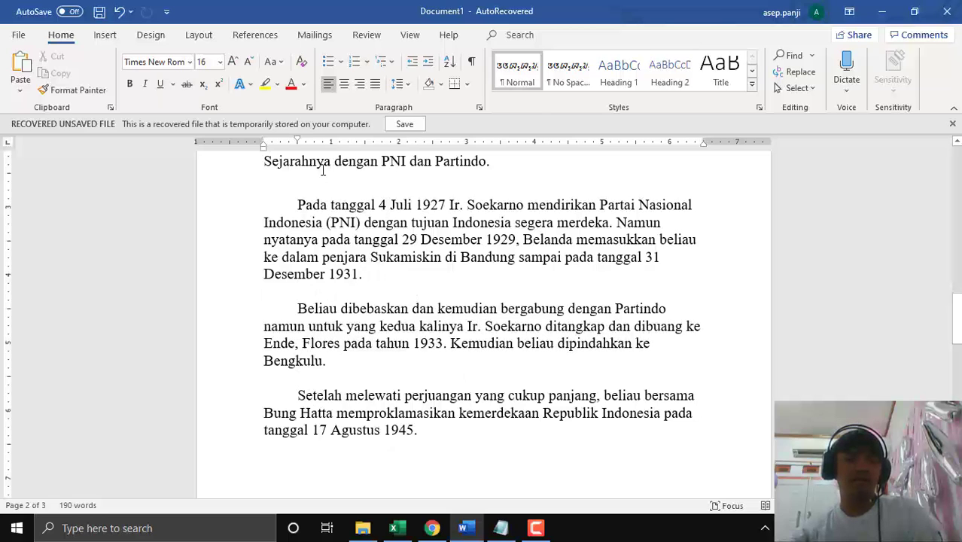
click(316, 298)
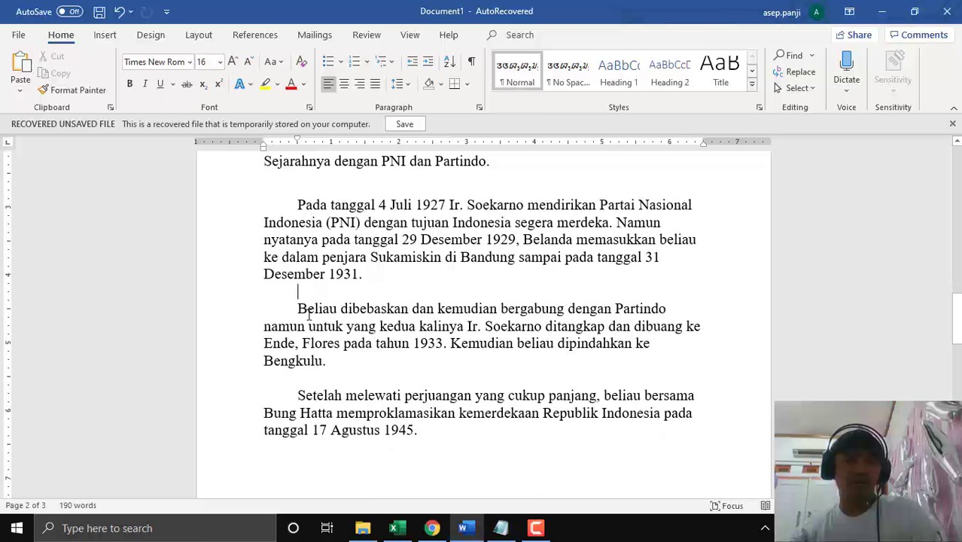
In Notepad, review the PARAGRAF1$$$$#$$$$###PARAGRAF2 pattern for a one-line gap plus an indented second paragraph.
click(500, 530)
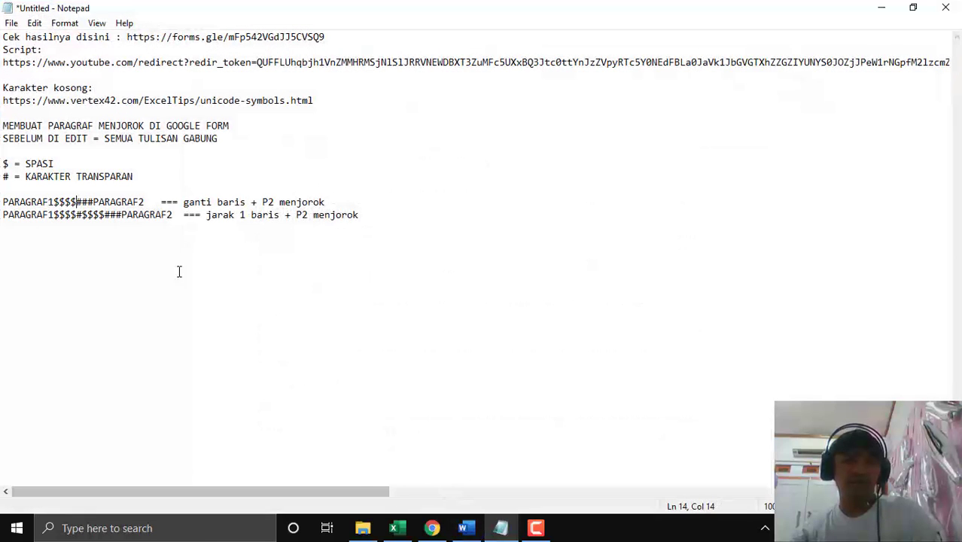
click(54, 216)
drag(53, 216, 71, 216)
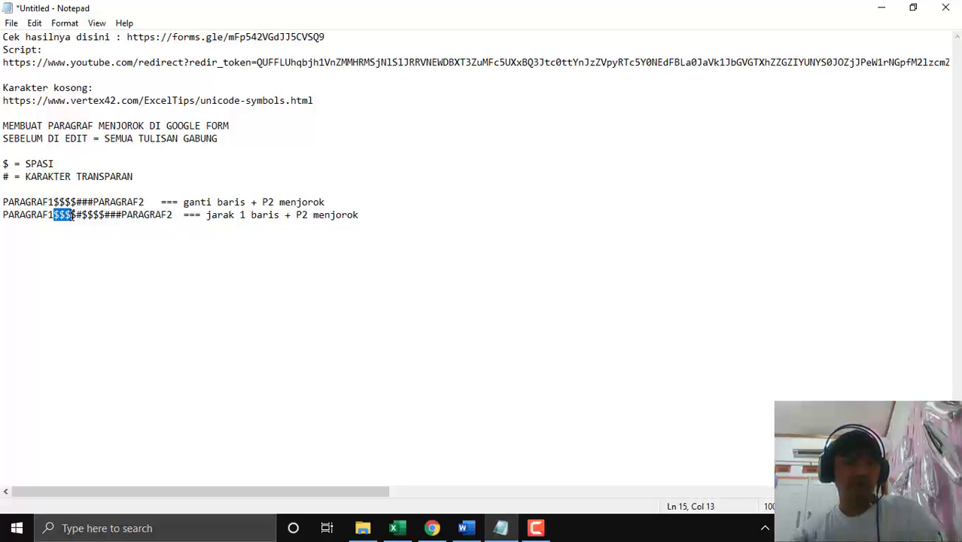
click(82, 216)
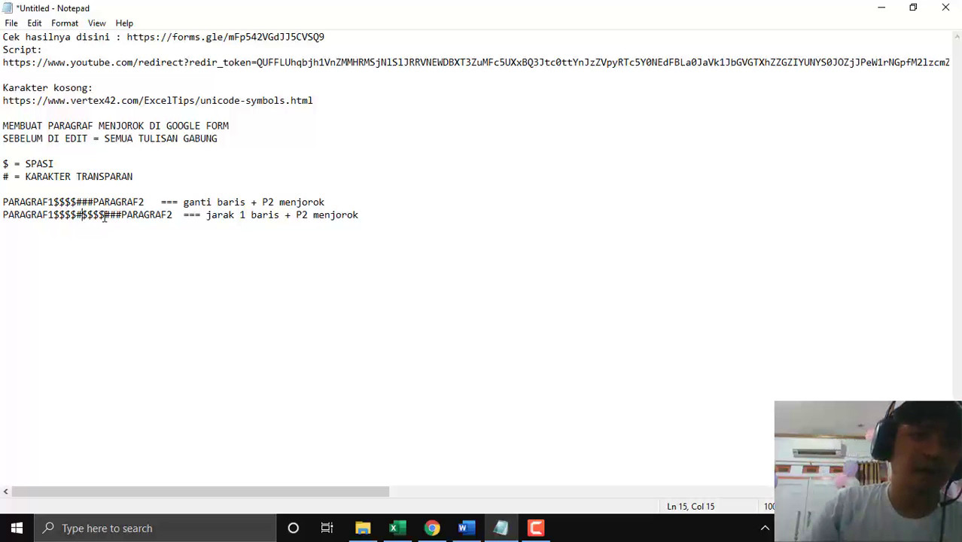
mouse_move(105, 217)
mouse_down()
mouse_move(86, 216)
mouse_move(105, 216)
mouse_up()
click(121, 214)
click(94, 219)
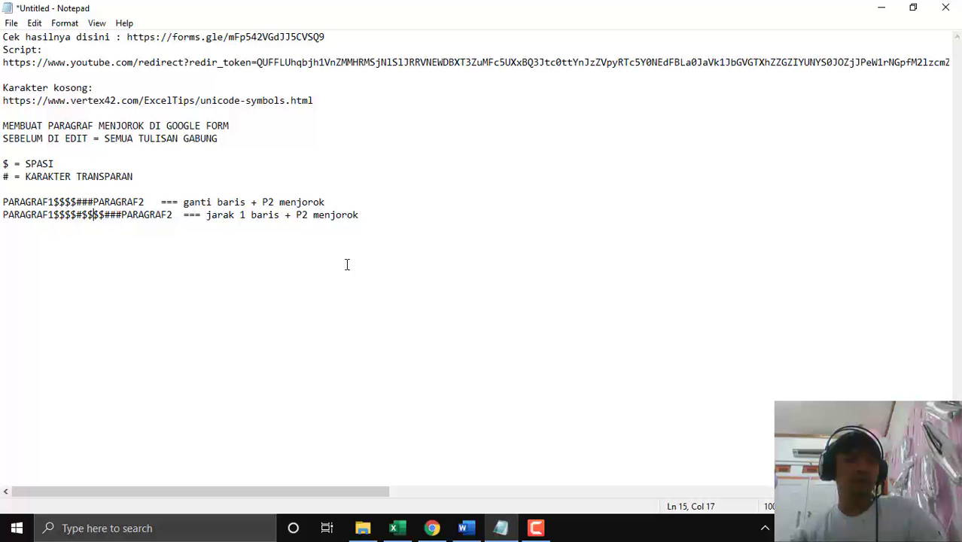
Back in the form question, fill the gap before "Pada tanggal 4 Juli 1927" with spaces and transparent characters following the $$$$#$$$$### pattern.
key(alt+Tab)
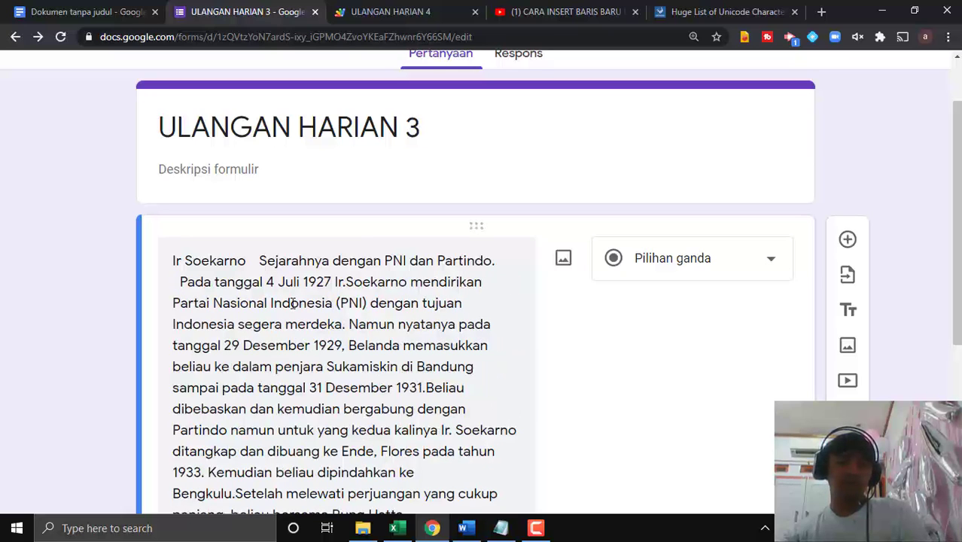
key(BackSpace)
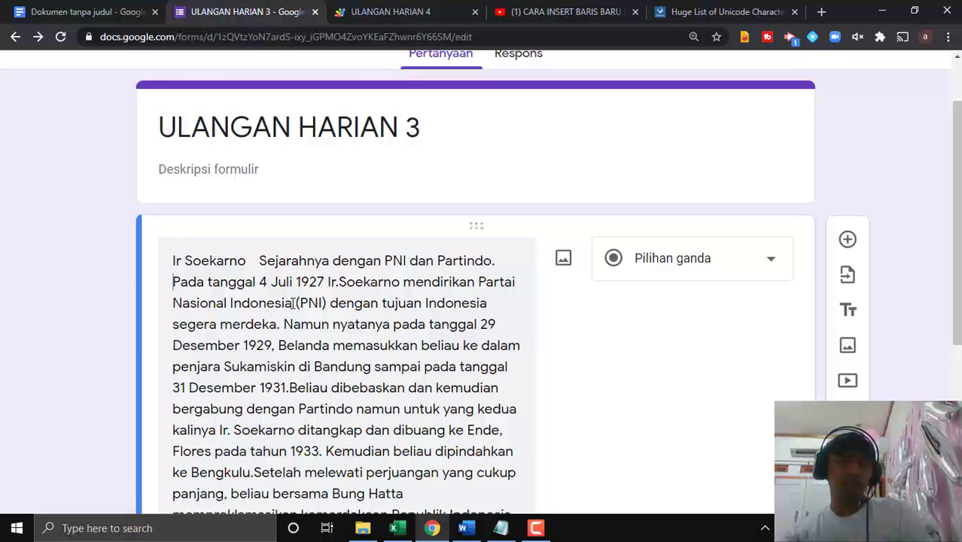
scroll(435, 64, down, 1)
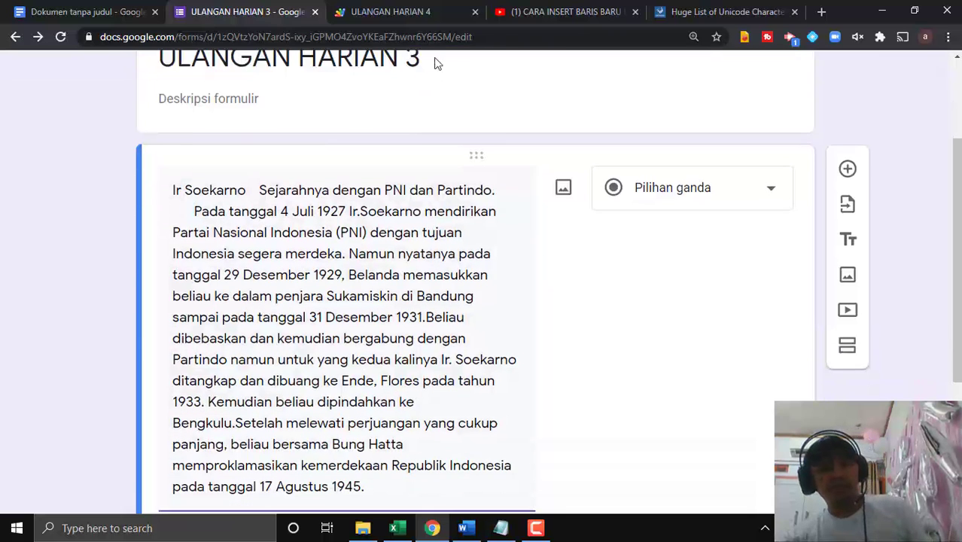
Run the addLineBreaks function and check the spacing above the "Pada tanggal 4 Juli 1927" paragraph in the form question.
click(444, 11)
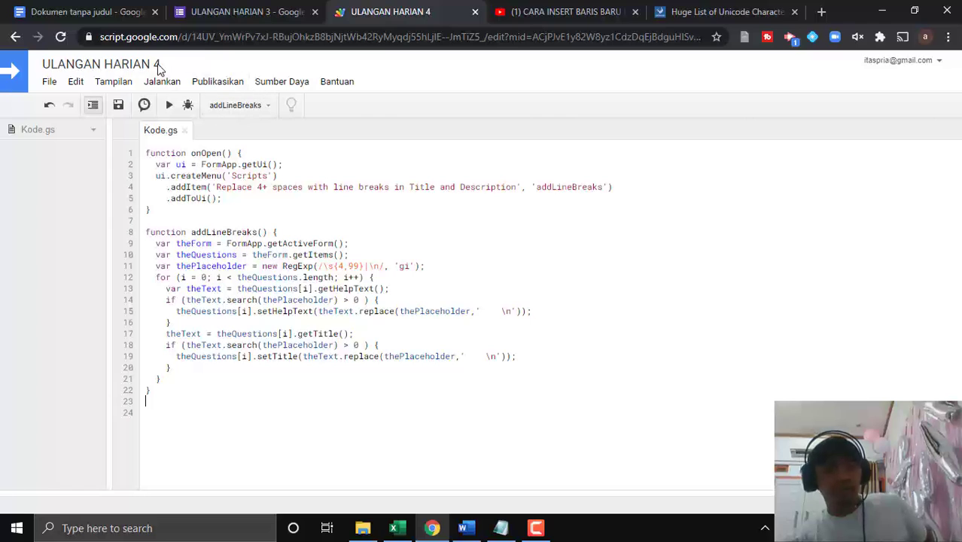
click(170, 108)
click(188, 13)
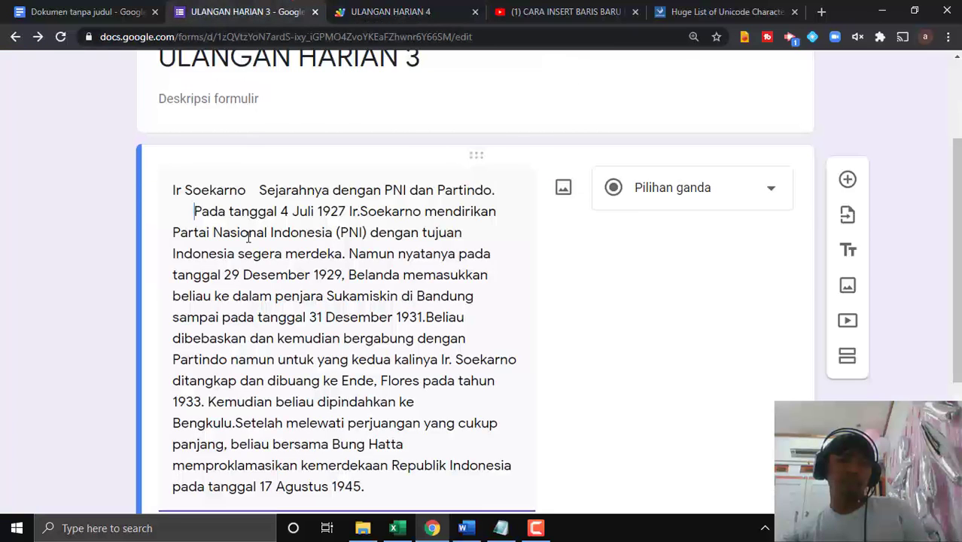
scroll(249, 238, up, 1)
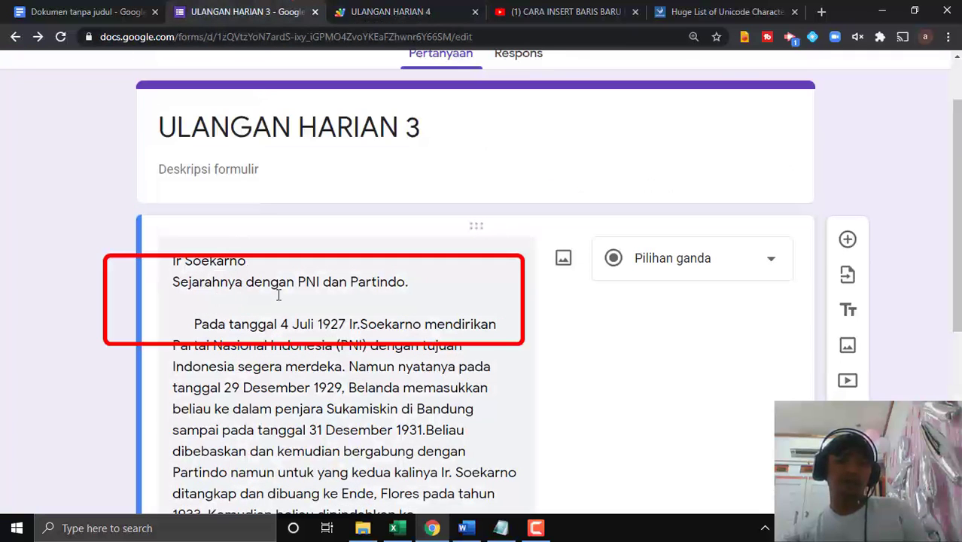
scroll(212, 296, down, 1)
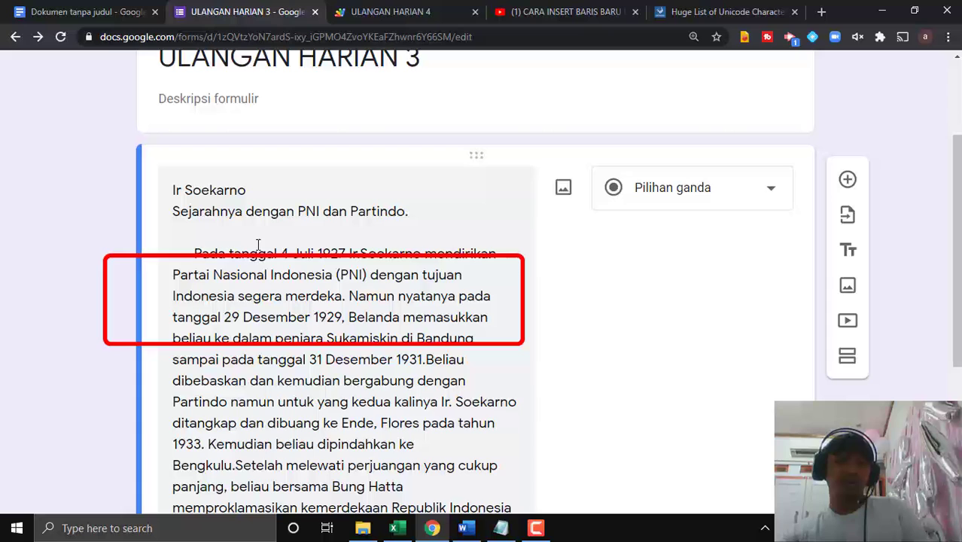
click(309, 335)
scroll(309, 335, down, 2)
scroll(332, 303, up, 1)
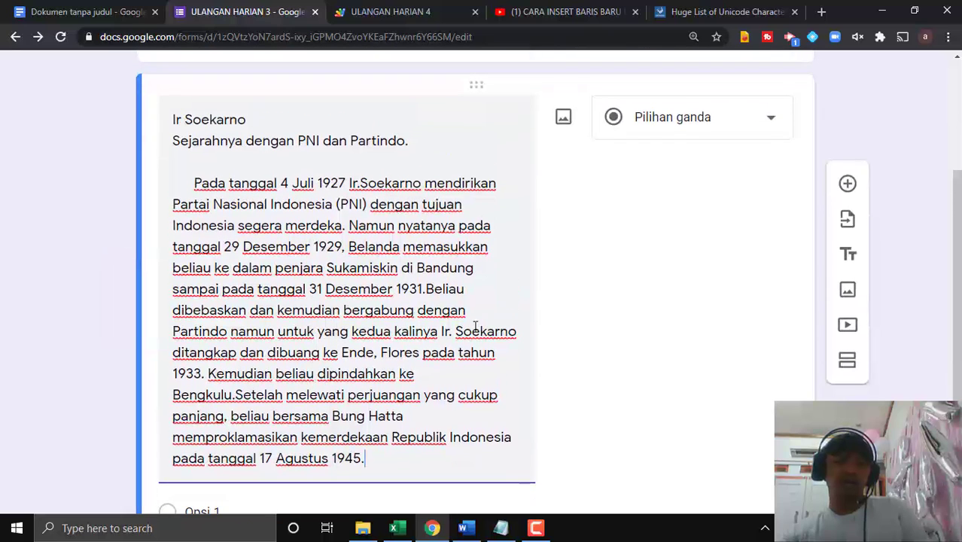
Following the Word TIPE 2 layout, insert the $$$$#$$$$### sequence of spaces and transparent characters before "Beliau dibebaskan" and "Setelah melewati" in the question.
click(463, 528)
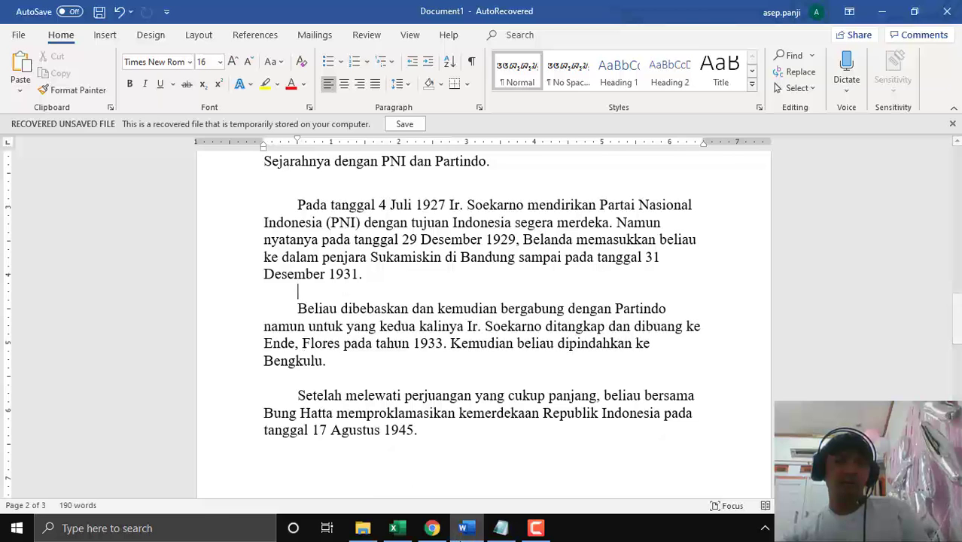
click(466, 531)
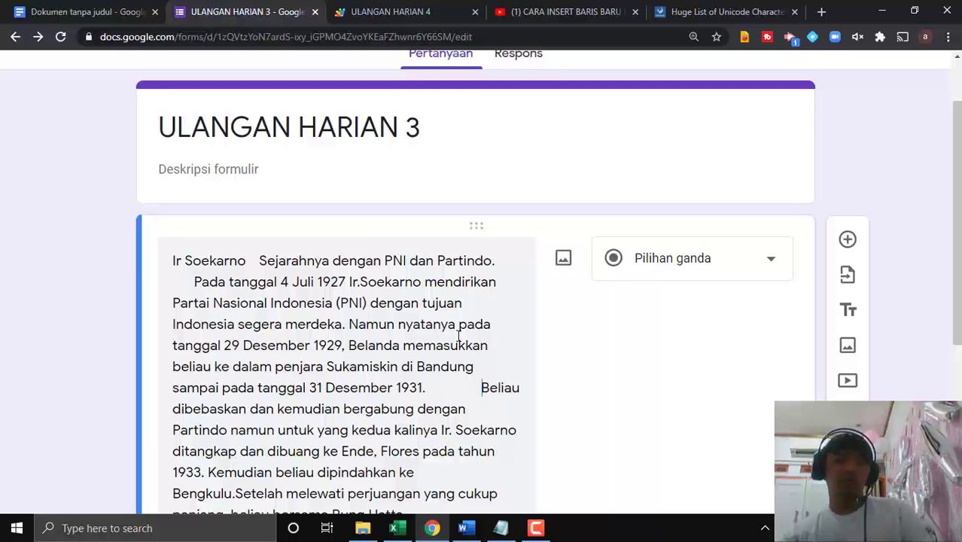
scroll(458, 337, down, 3)
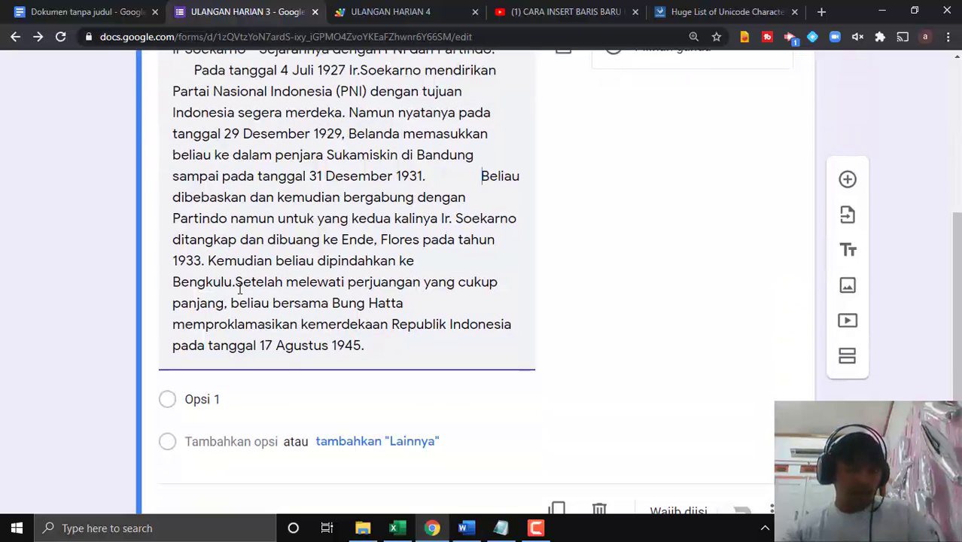
click(235, 283)
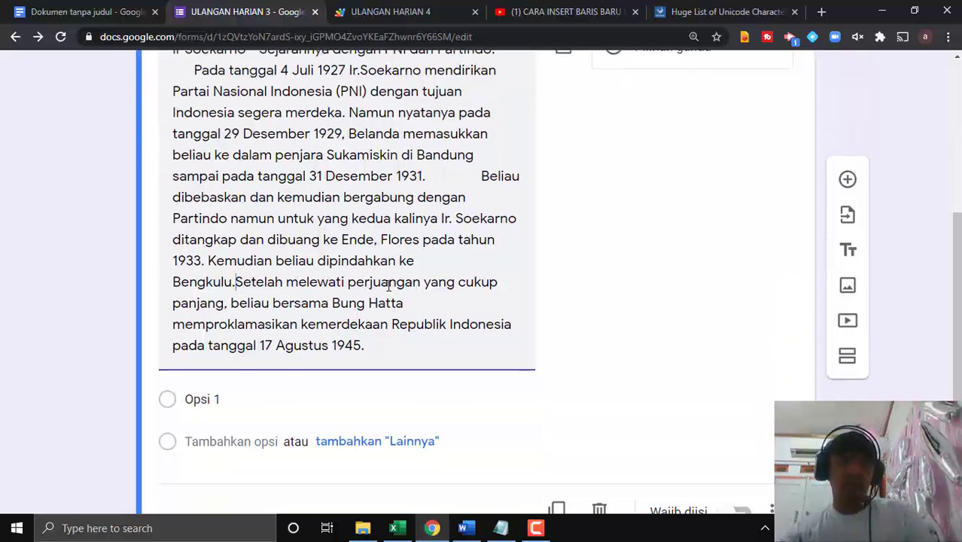
key(Return)
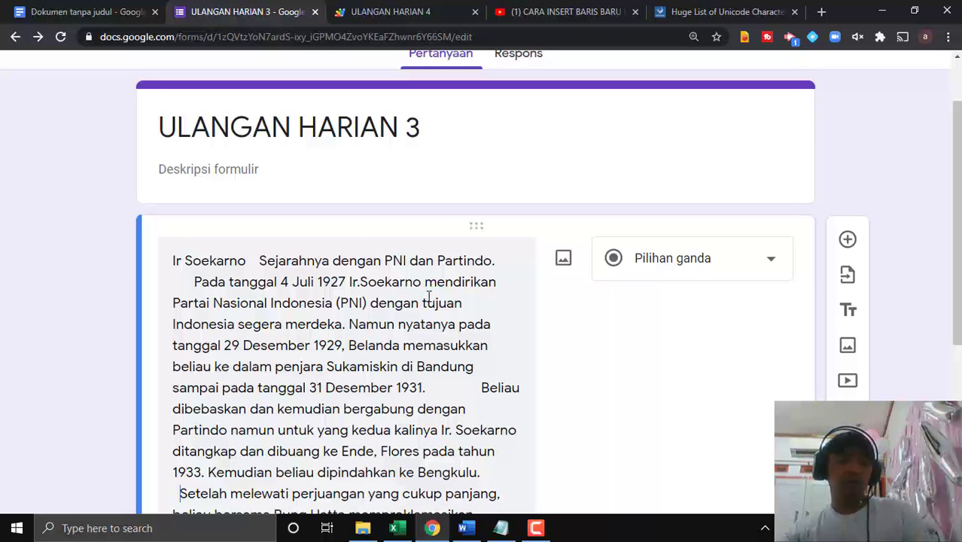
key(BackSpace)
key(BackSpace)
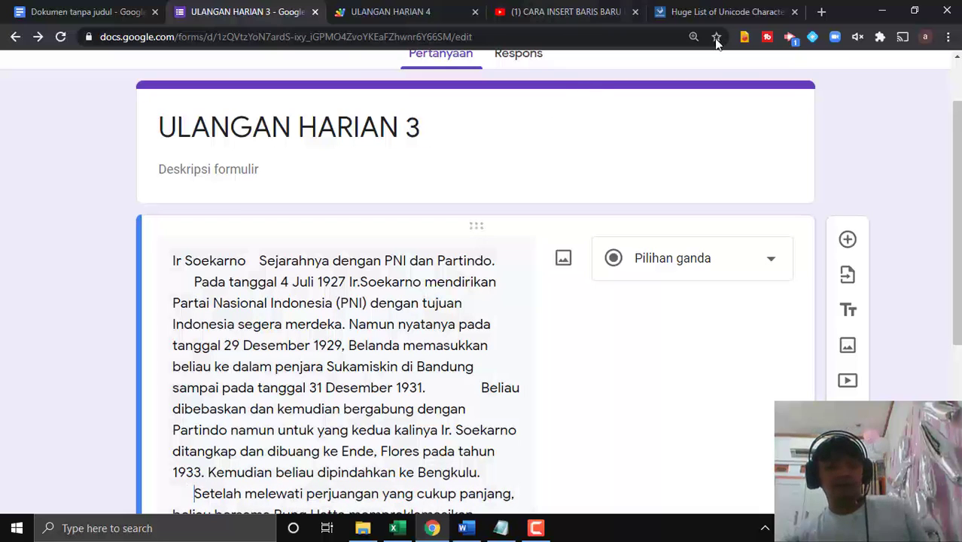
Run addLineBreaks again and check the blank lines and indents between all paragraphs of the form question.
click(414, 6)
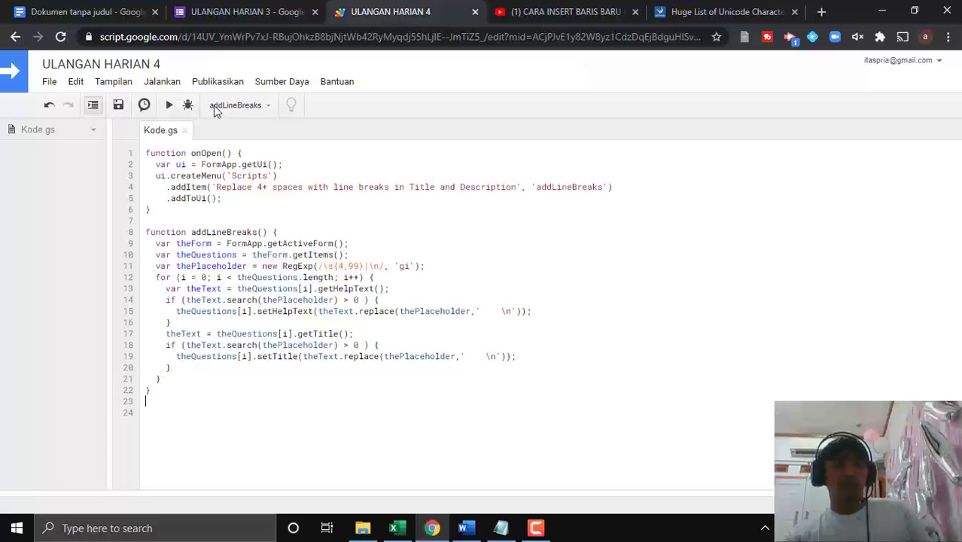
click(169, 107)
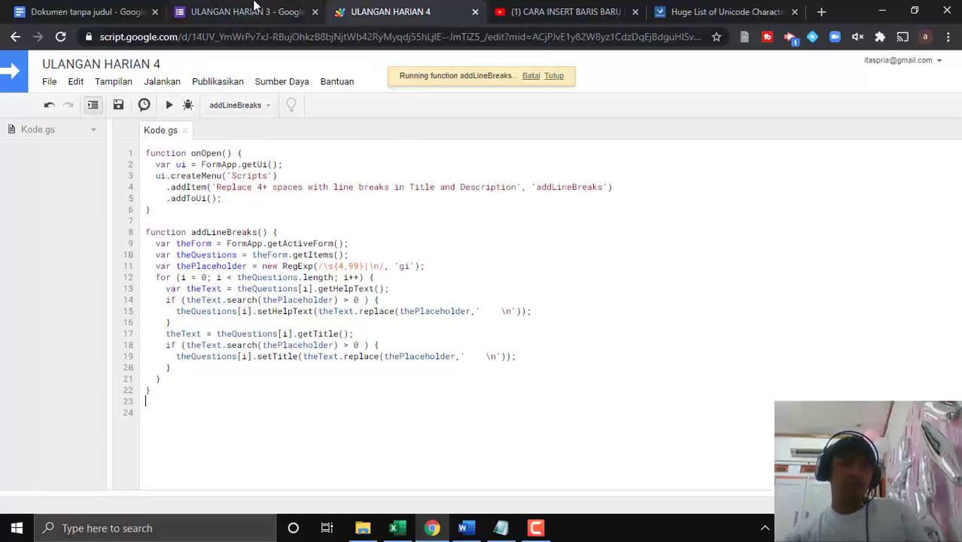
click(241, 11)
scroll(372, 293, down, 3)
scroll(380, 294, up, 2)
scroll(383, 294, down, 3)
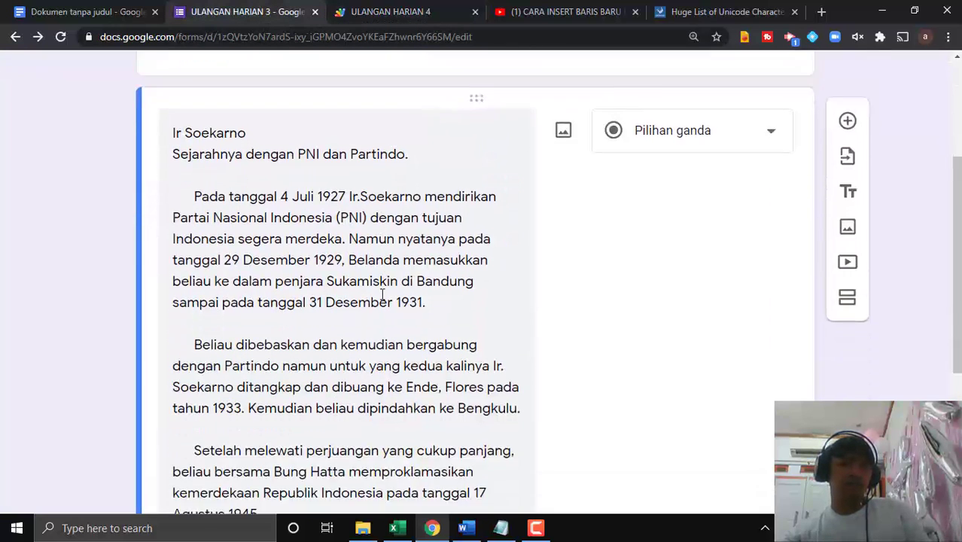
scroll(343, 293, up, 1)
scroll(332, 293, down, 3)
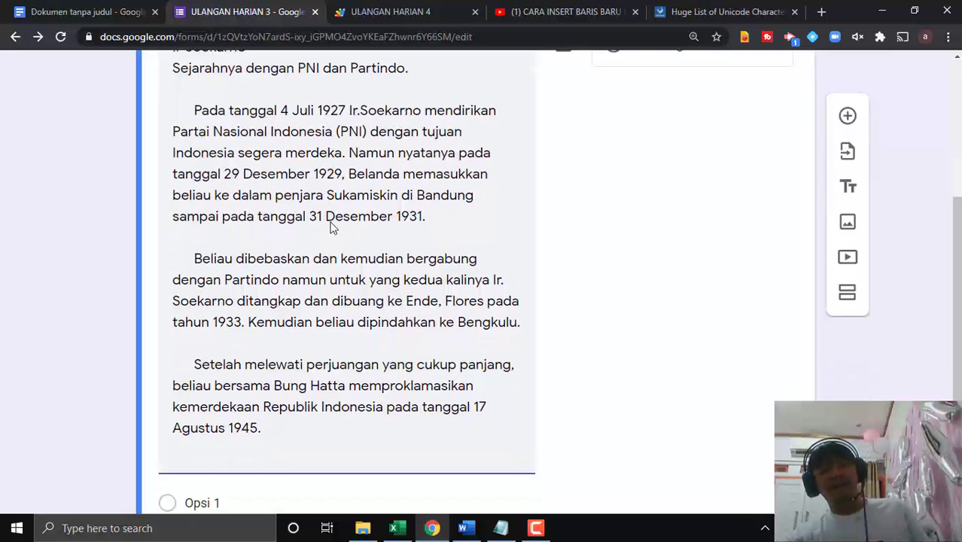
scroll(320, 292, up, 2)
scroll(320, 291, up, 1)
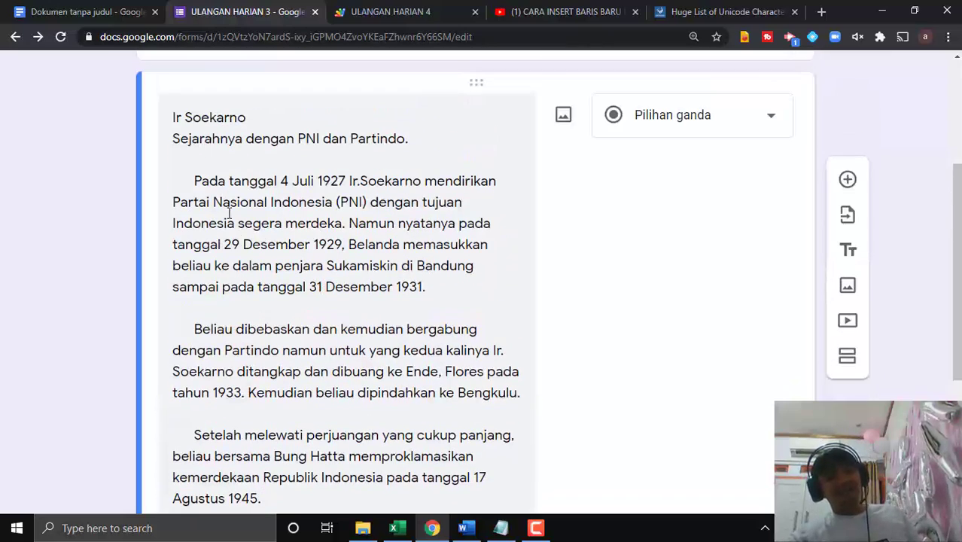
Compare the formatted form question with the TIPE 2 original in Word.
scroll(538, 466, down, 1)
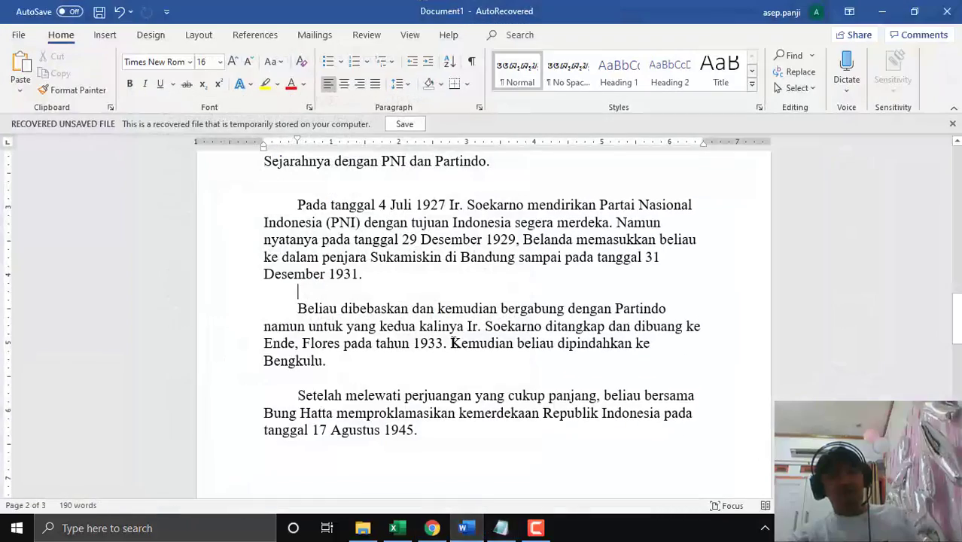
scroll(453, 349, up, 2)
click(407, 359)
scroll(408, 338, down, 1)
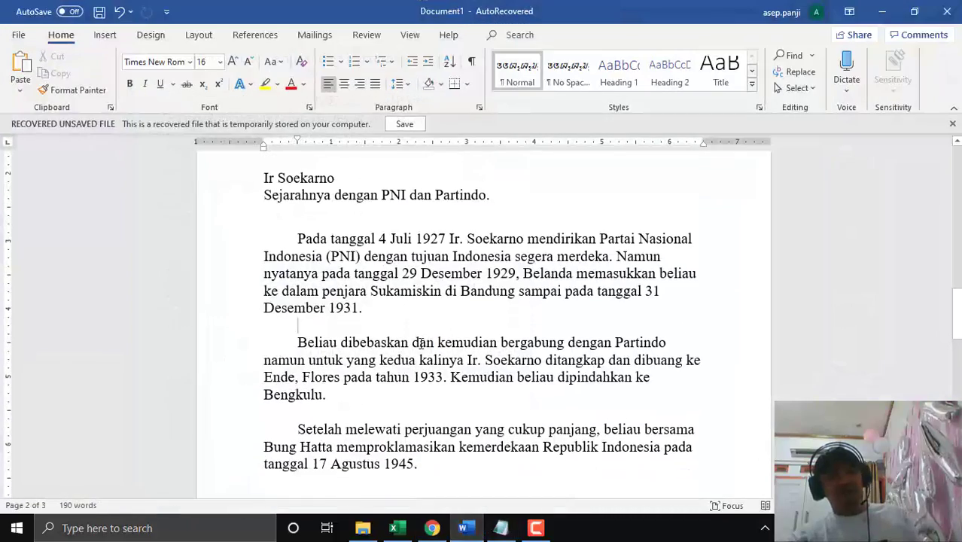
click(462, 530)
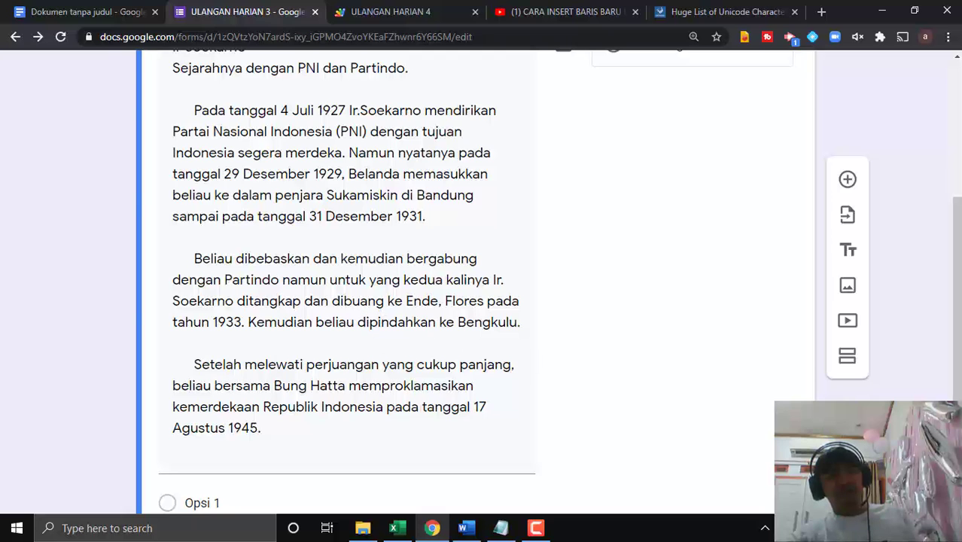
click(301, 429)
scroll(307, 342, up, 1)
scroll(307, 342, down, 1)
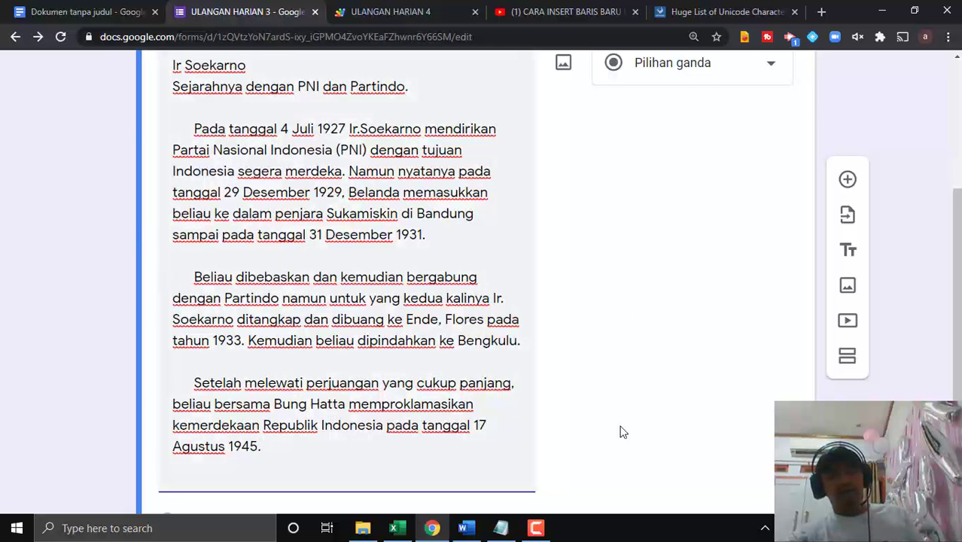
scroll(620, 433, up, 3)
scroll(619, 432, down, 3)
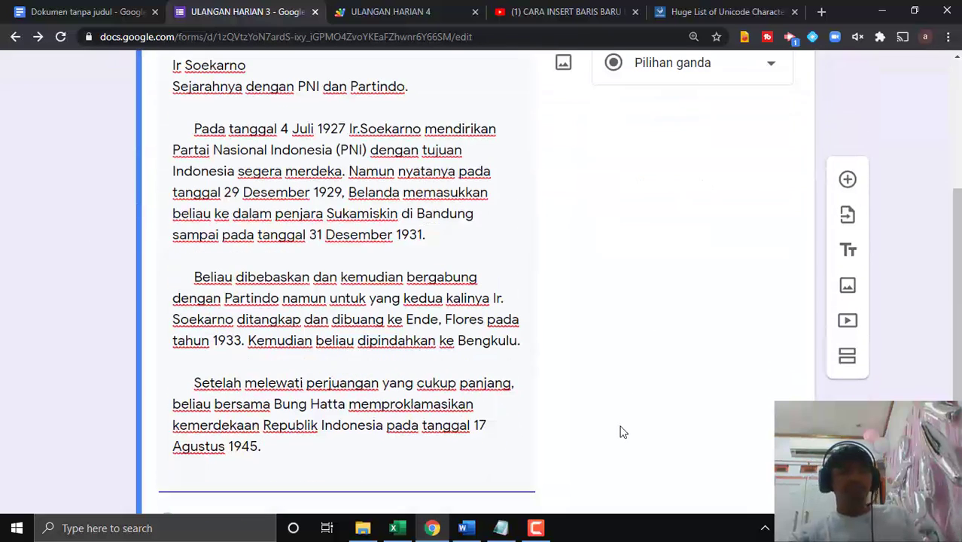
scroll(620, 432, up, 2)
scroll(619, 432, down, 2)
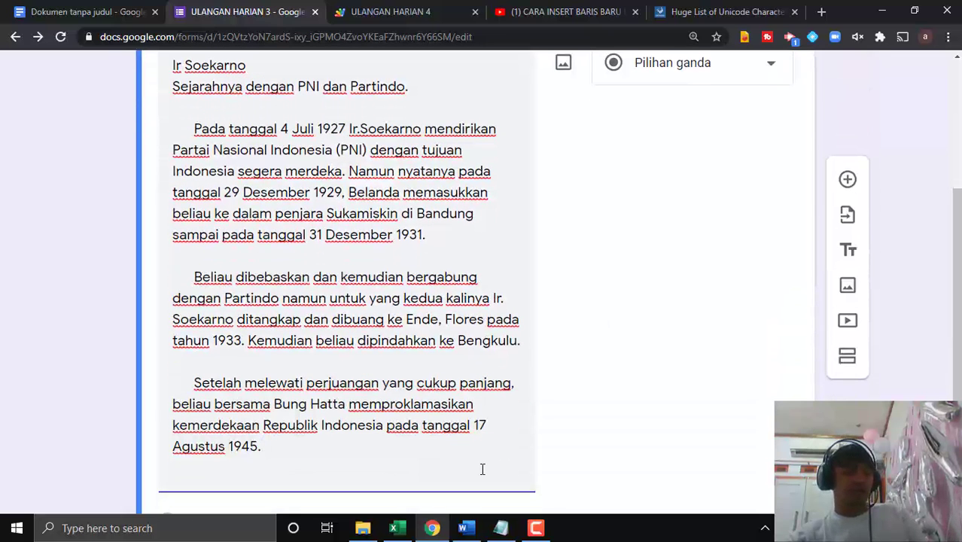
scroll(503, 430, up, 2)
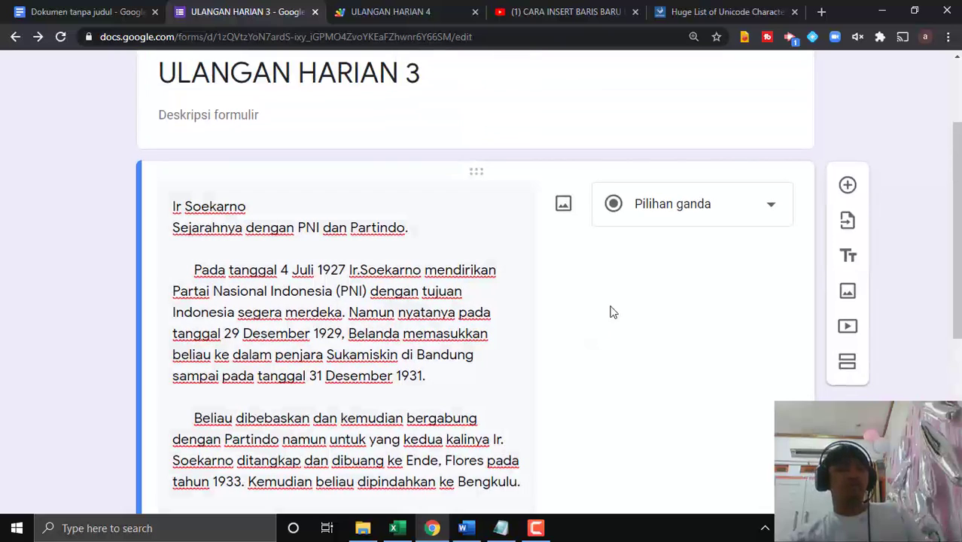
scroll(612, 313, down, 1)
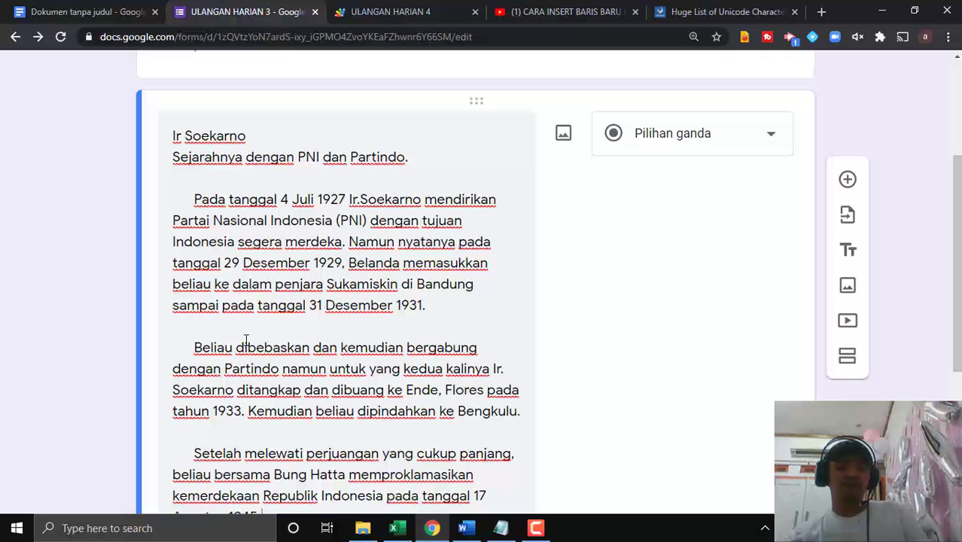
click(536, 528)
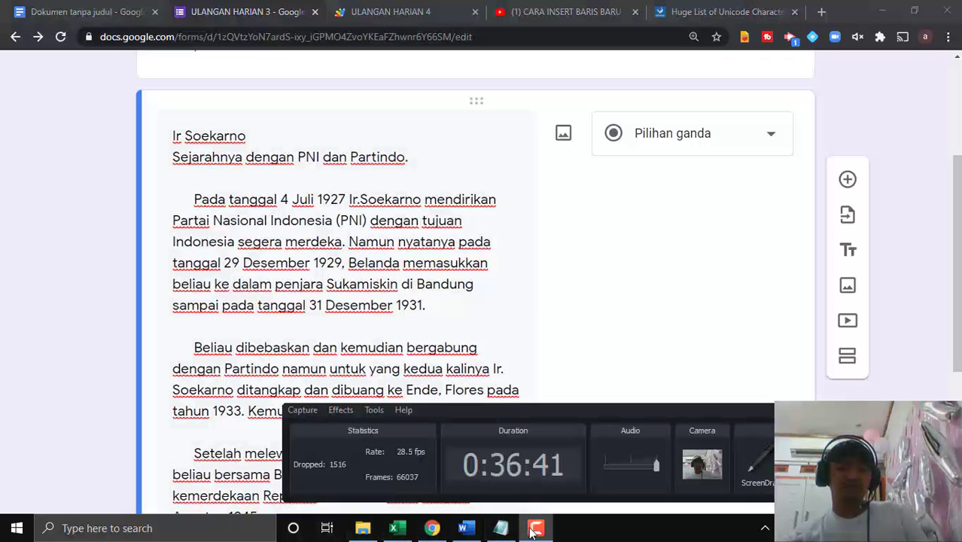